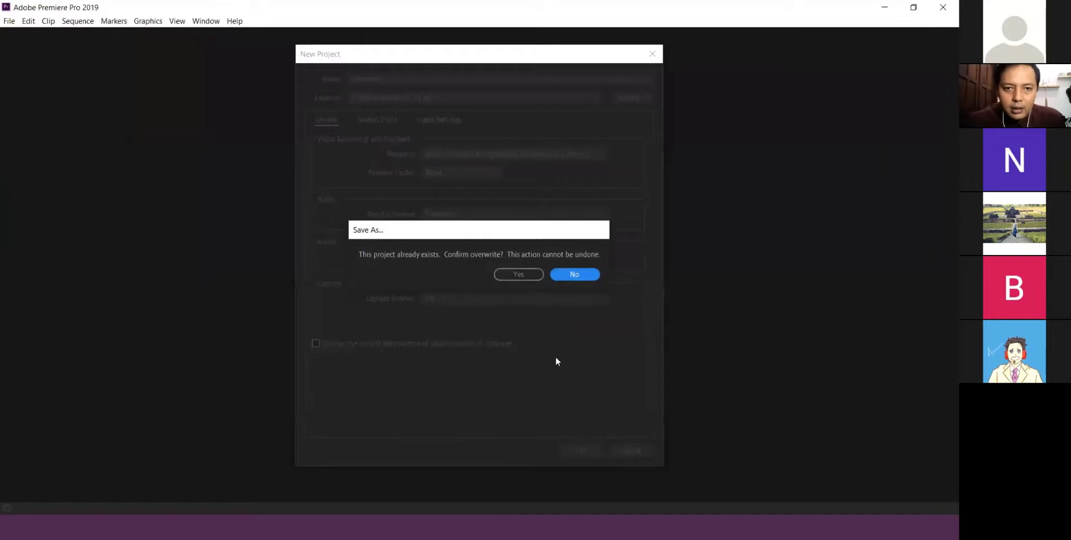
Confirm overwriting the existing project and create a sequence named Presenter with the HDV 720p25 preset.
{"action": "left_click", "coordinate": [524, 275]}
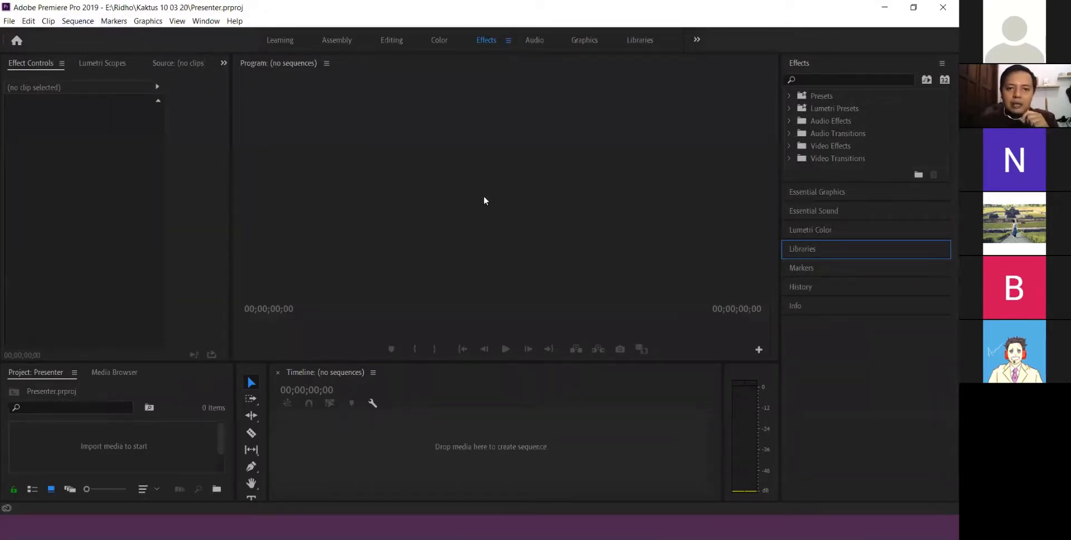
{"action": "left_click", "coordinate": [8, 21]}
{"action": "mouse_move", "coordinate": [33, 34]}
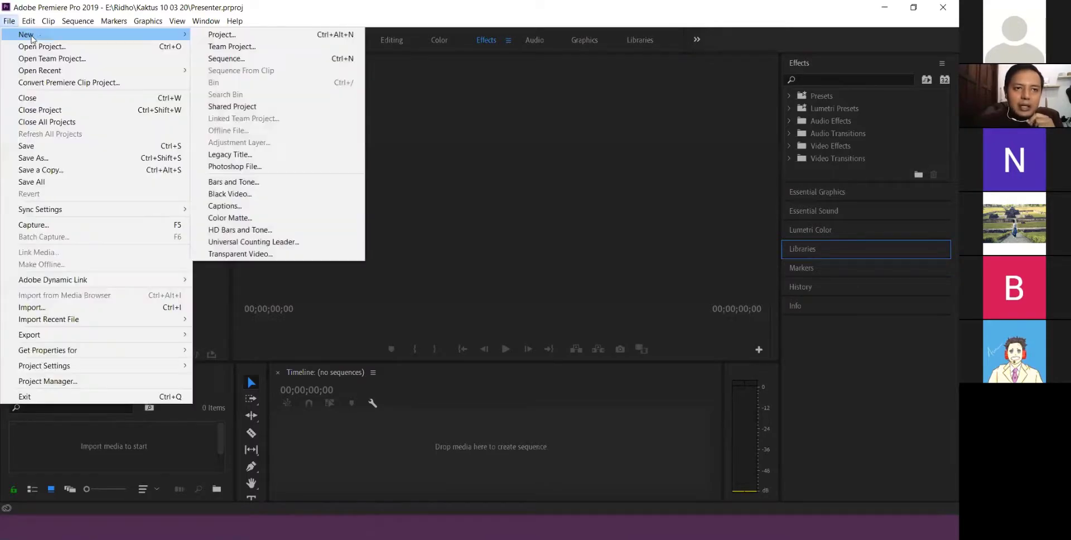
{"action": "left_click", "coordinate": [260, 59]}
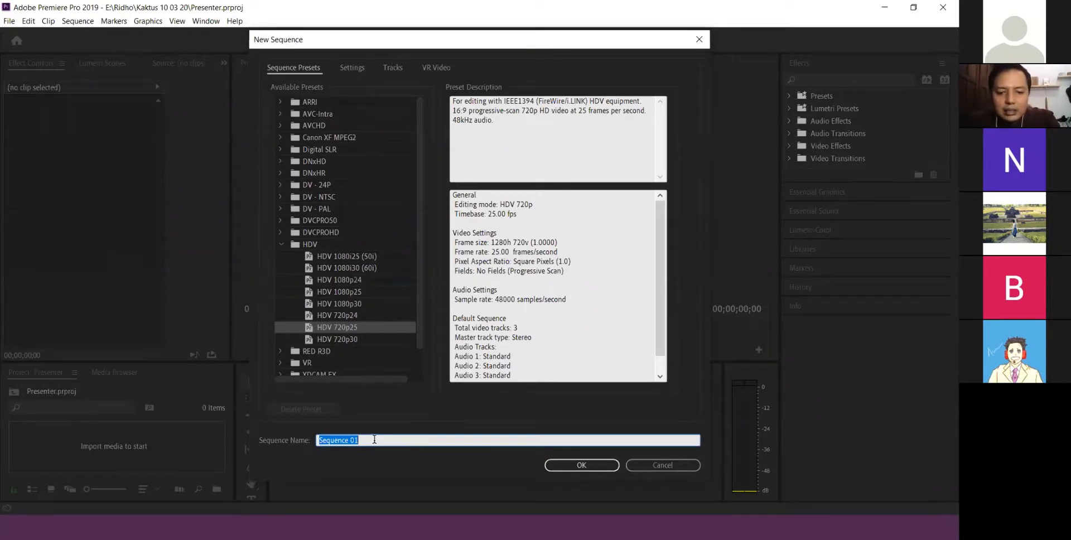
{"action": "type", "text": "Presnter"}
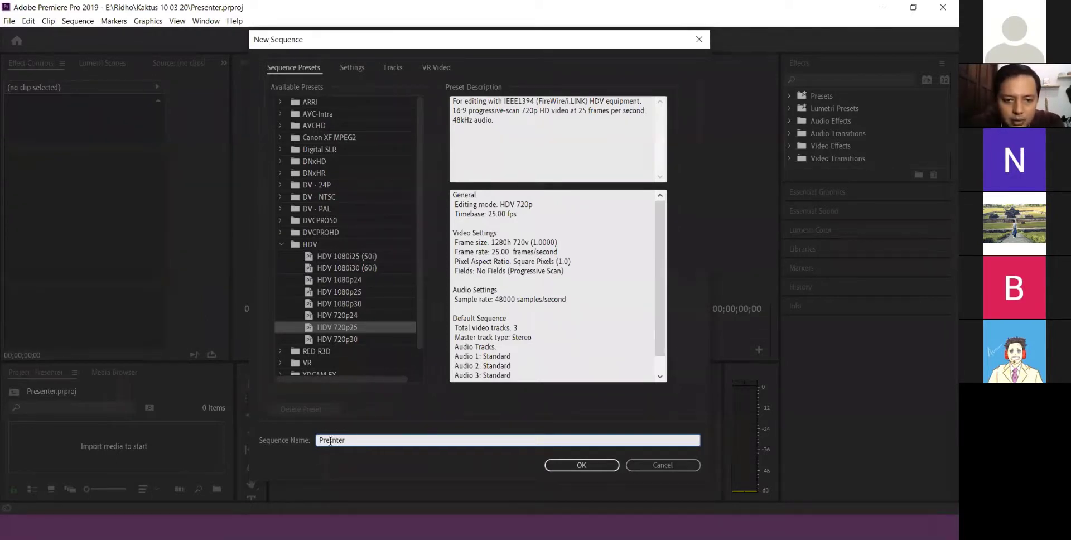
{"action": "left_click", "coordinate": [581, 465]}
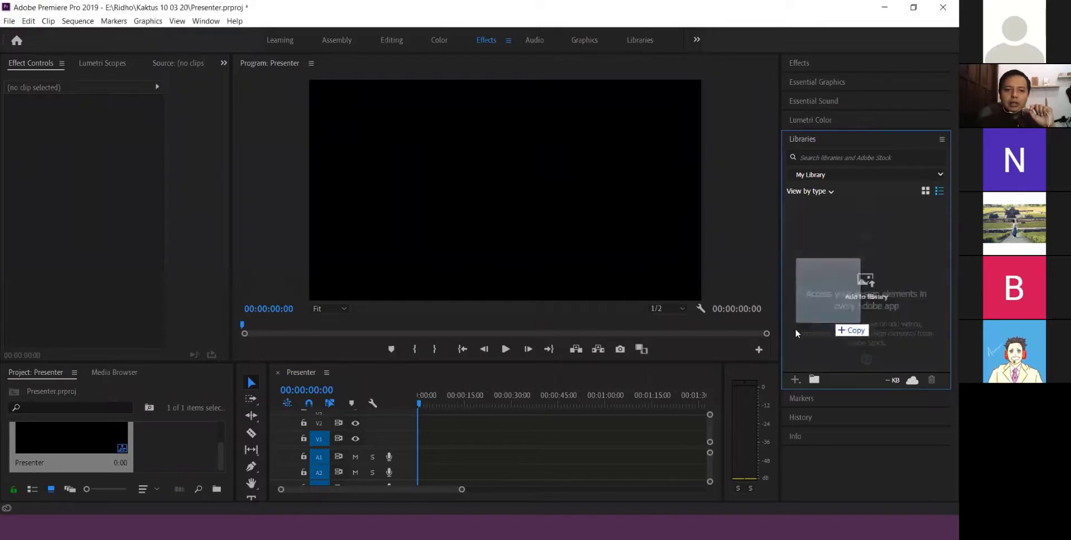
Import the green-screen video PRE 01.mov and the red studio image BG NEWS.png into the project.
{"action": "left_click_drag", "start_coordinate": [828, 318], "coordinate": [191, 465]}
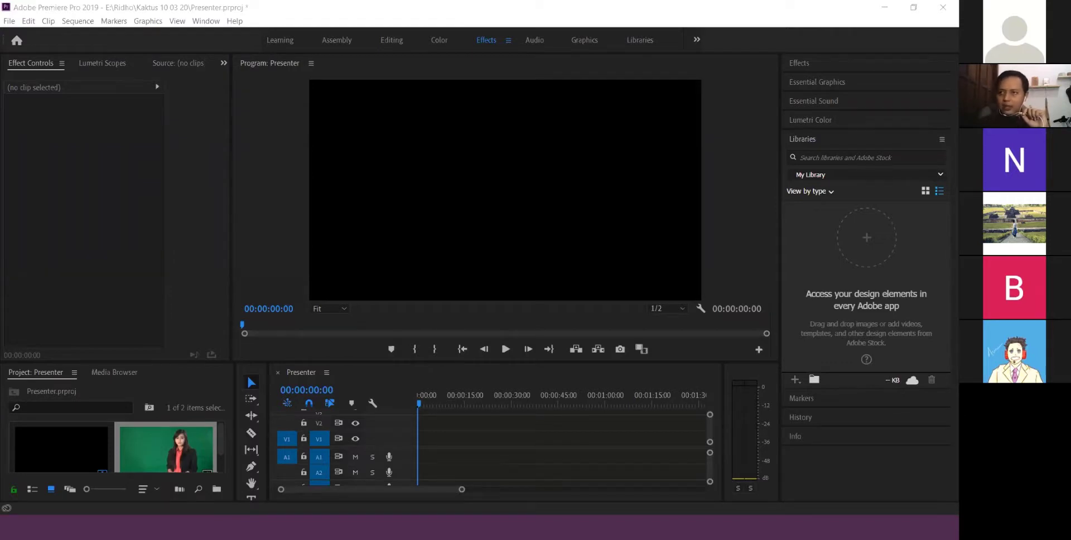
{"action": "left_click_drag", "start_coordinate": [771, 302], "coordinate": [124, 448]}
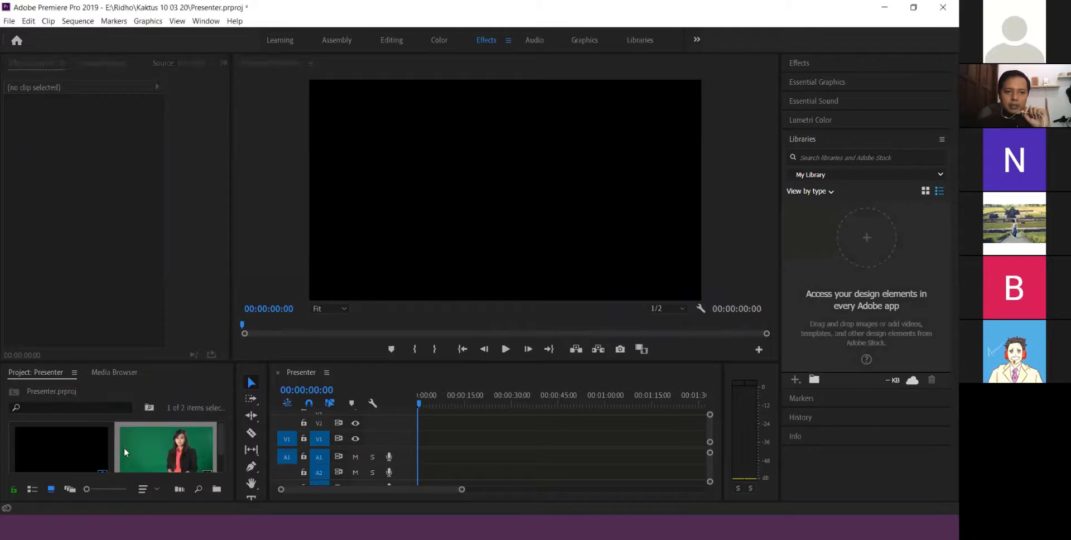
{"action": "left_click", "coordinate": [247, 374]}
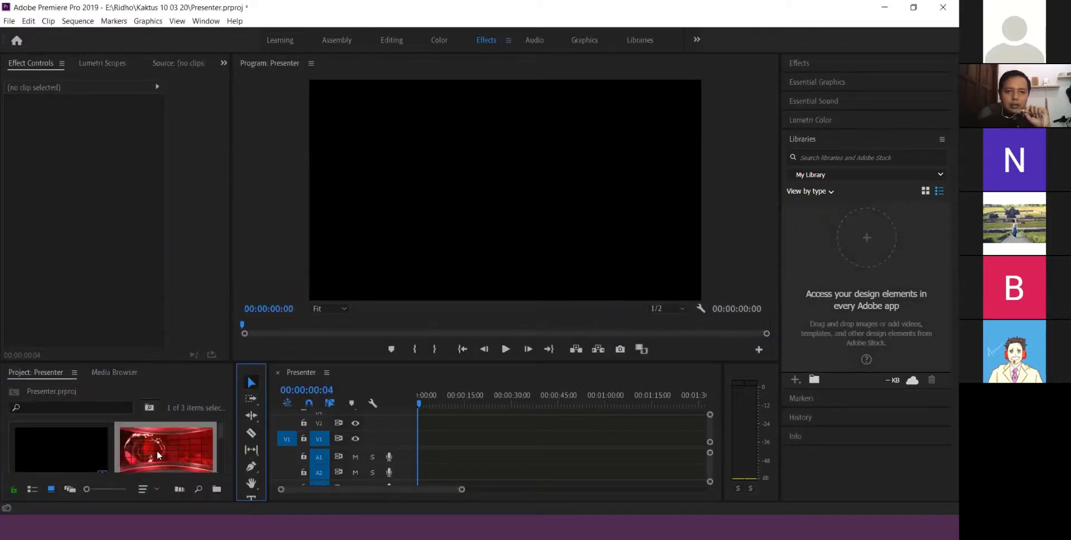
Place BG NEWS.png at the start of video track V1 in the Presenter sequence.
{"action": "scroll", "coordinate": [146, 437], "scroll_direction": "down", "scroll_amount": 2}
{"action": "scroll", "coordinate": [142, 442], "scroll_direction": "up", "scroll_amount": 2}
{"action": "left_click_drag", "start_coordinate": [160, 447], "coordinate": [418, 444]}
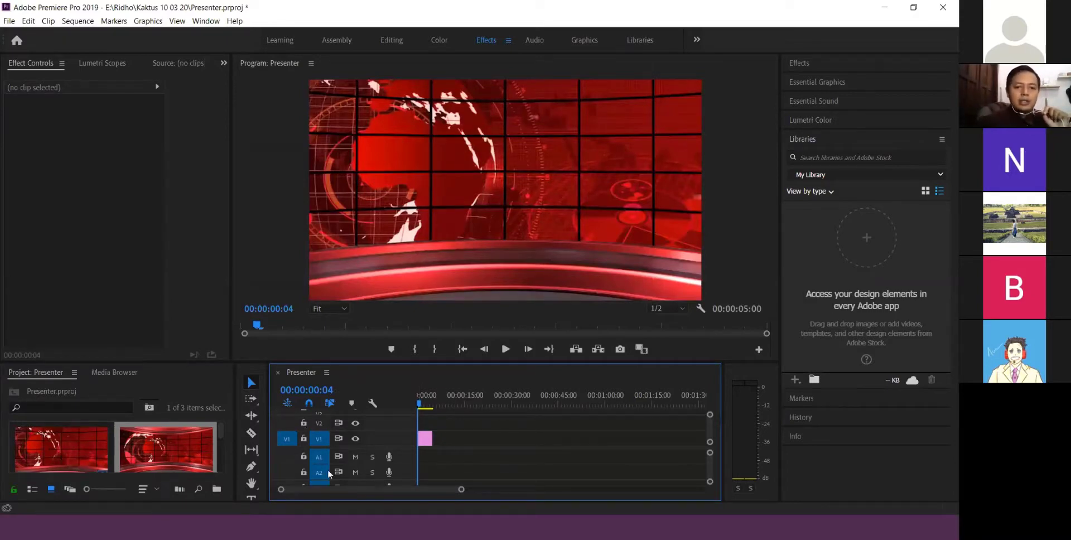
Place PRE 01.mov on track V2 above the background and extend BG NEWS.png to the end of the video clip.
{"action": "scroll", "coordinate": [166, 447], "scroll_direction": "down", "scroll_amount": 2}
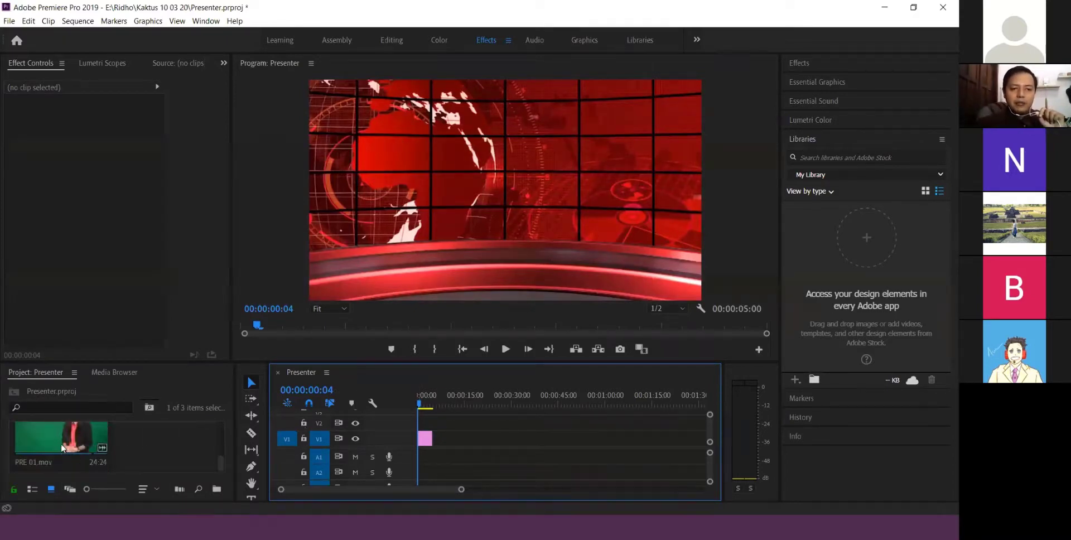
{"action": "left_click_drag", "start_coordinate": [64, 449], "coordinate": [491, 444]}
{"action": "left_click", "coordinate": [426, 439]}
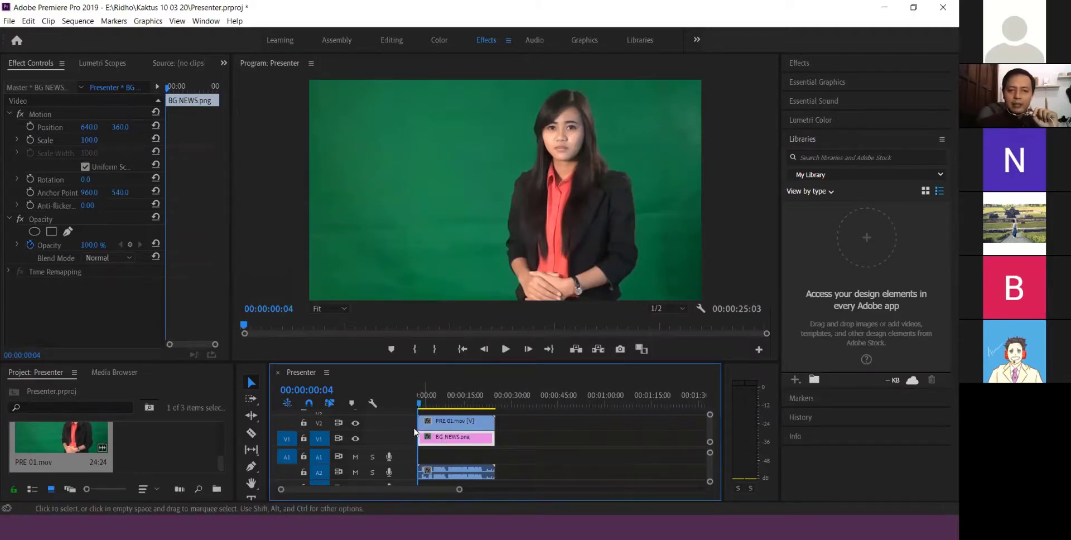
Move the audio of PRE 01.mov from track A2 to track A1.
{"action": "left_click", "coordinate": [452, 423]}
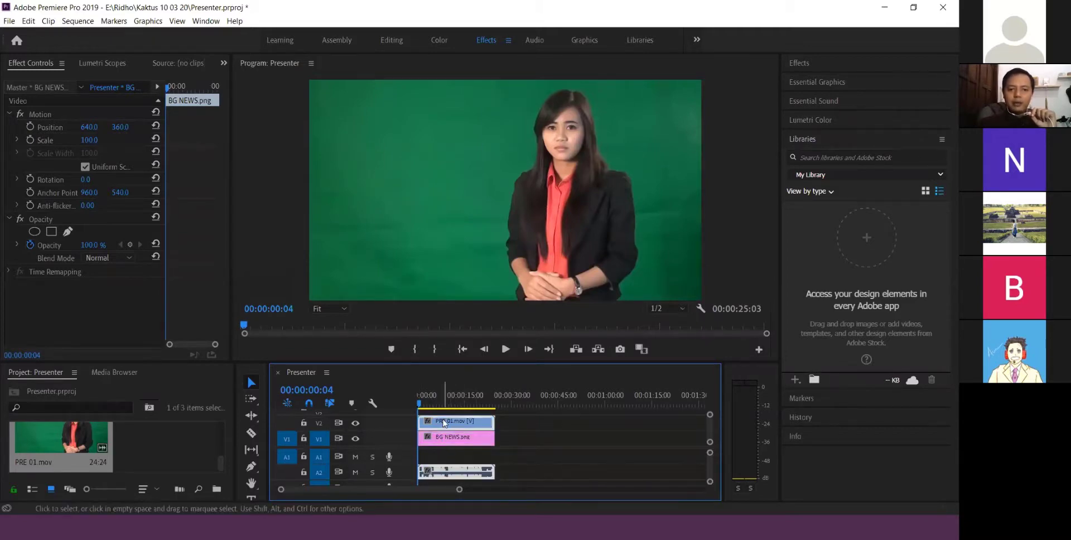
{"action": "left_click", "coordinate": [444, 470]}
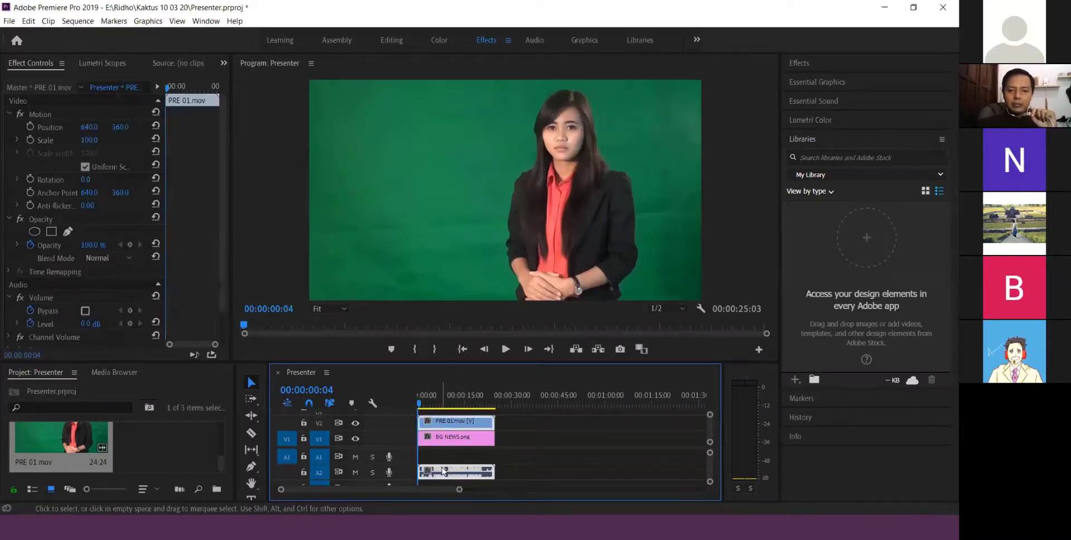
{"action": "left_click_drag", "start_coordinate": [444, 470], "coordinate": [452, 443]}
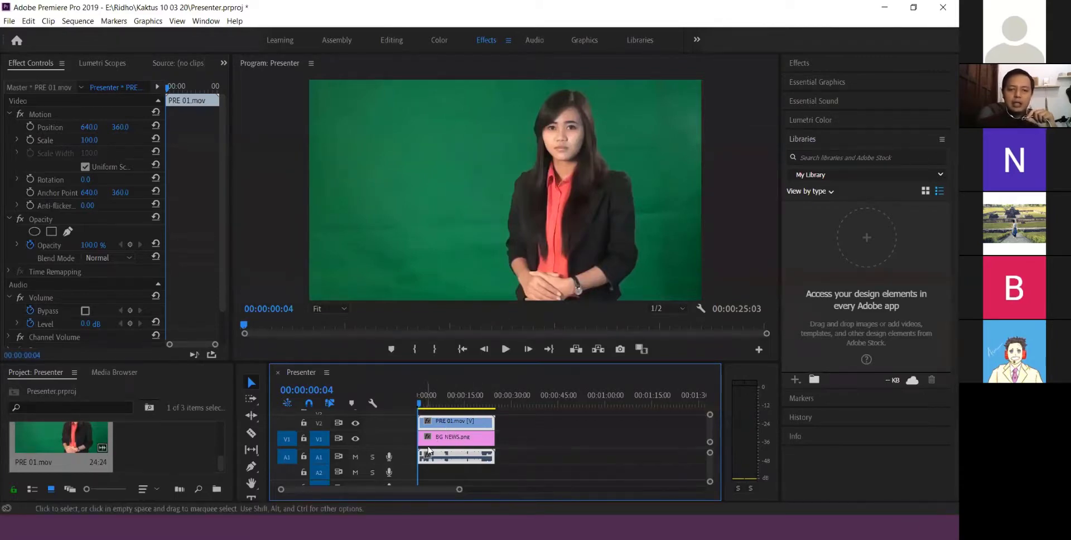
Hide track V2 to check the background beneath the presenter clip, and show it again.
{"action": "left_click", "coordinate": [355, 423]}
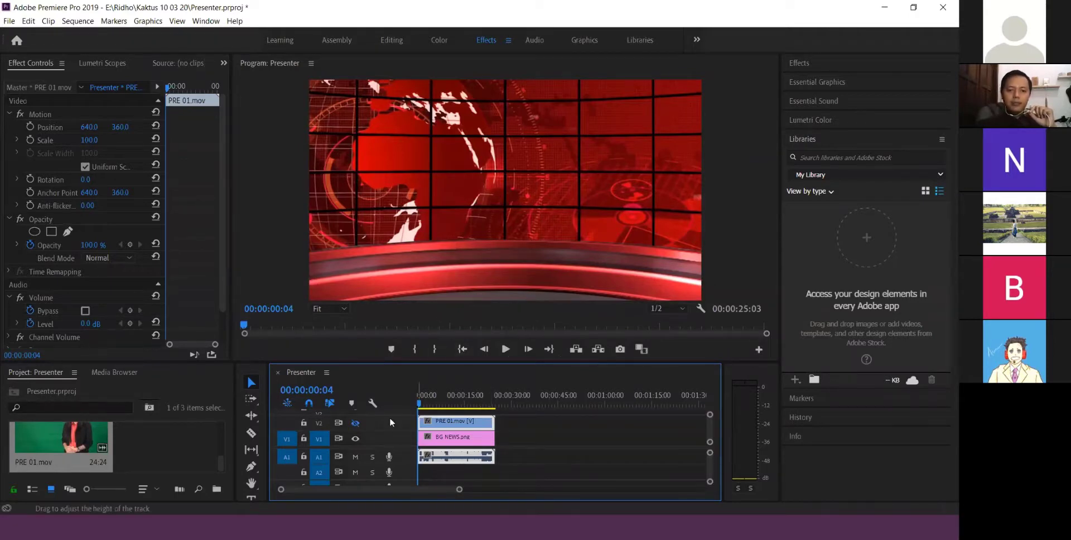
{"action": "left_click", "coordinate": [355, 424]}
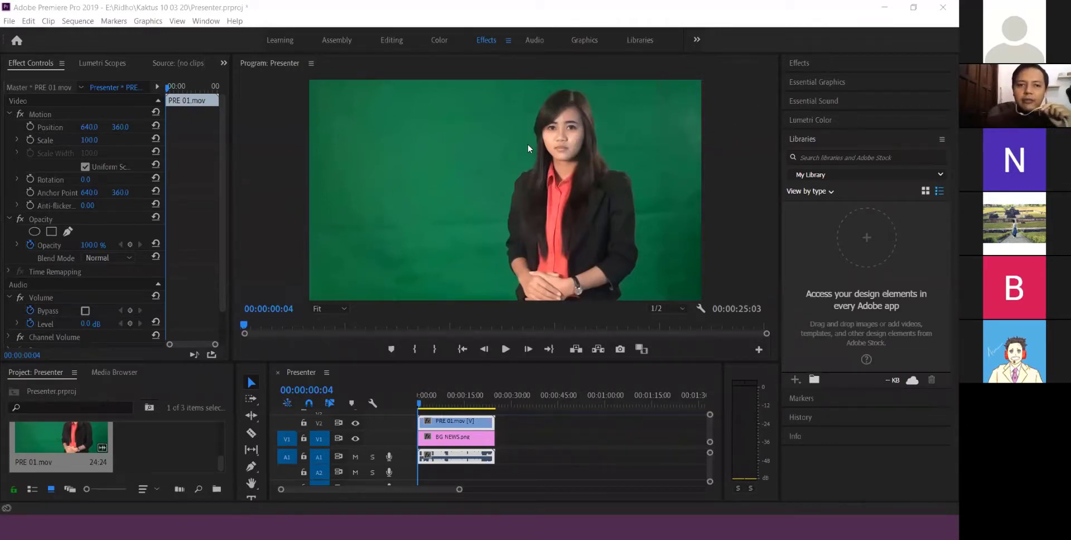
Apply the Color Key effect from the Keying video effects to the PRE 01.mov clip.
{"action": "left_click", "coordinate": [800, 63]}
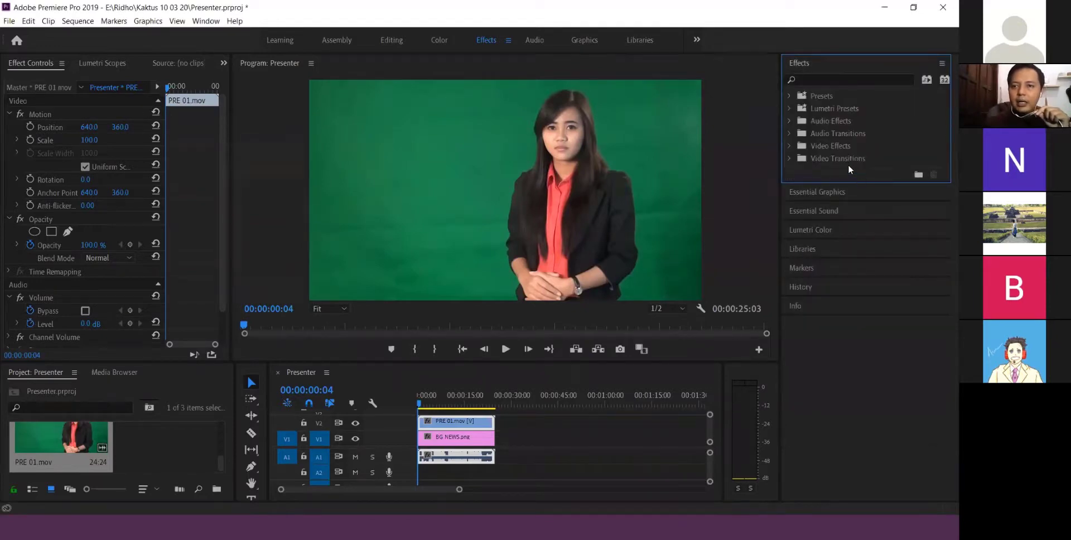
{"action": "left_click", "coordinate": [789, 147]}
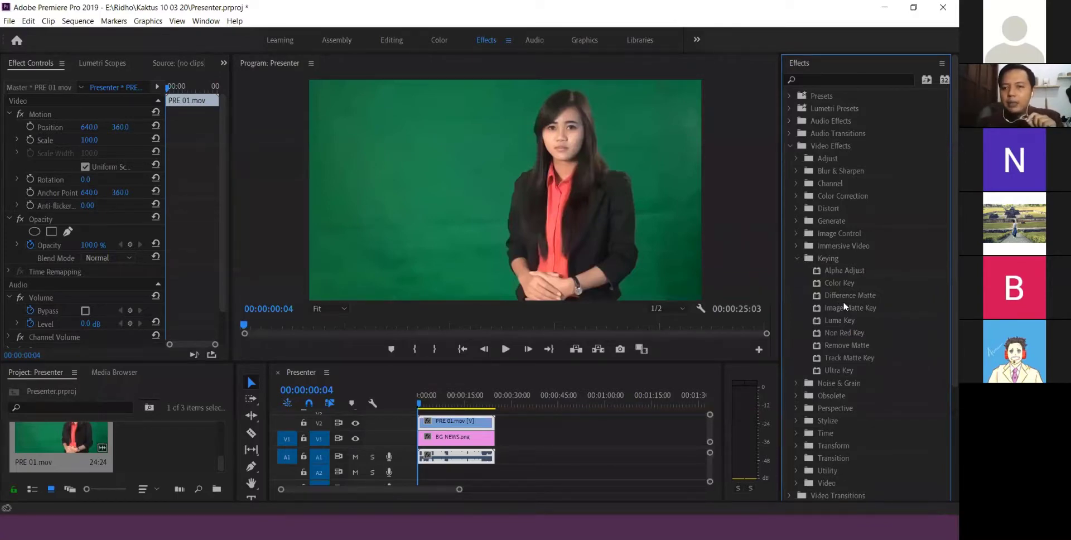
{"action": "left_click", "coordinate": [839, 284]}
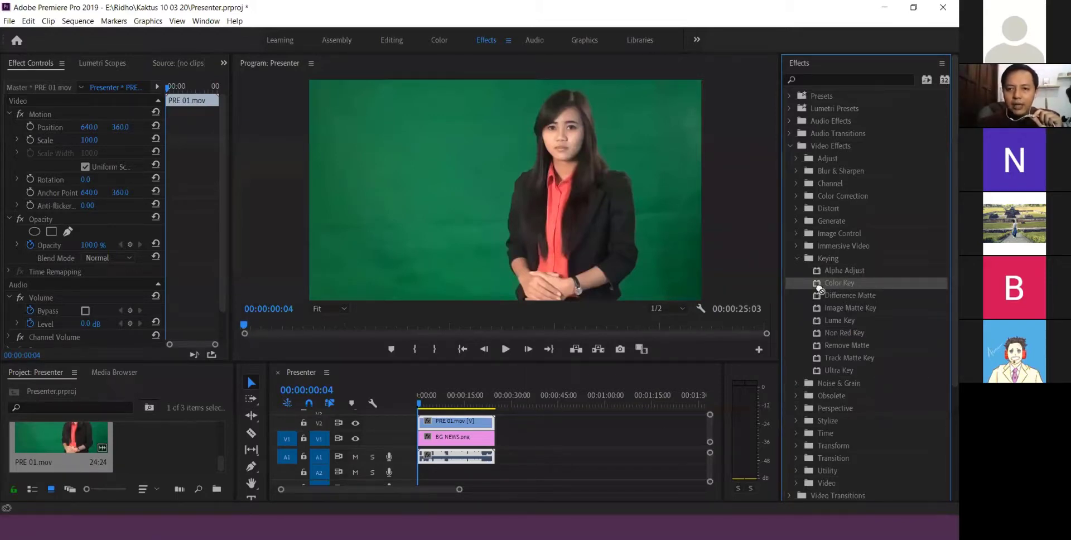
{"action": "left_click_drag", "start_coordinate": [828, 286], "coordinate": [467, 423]}
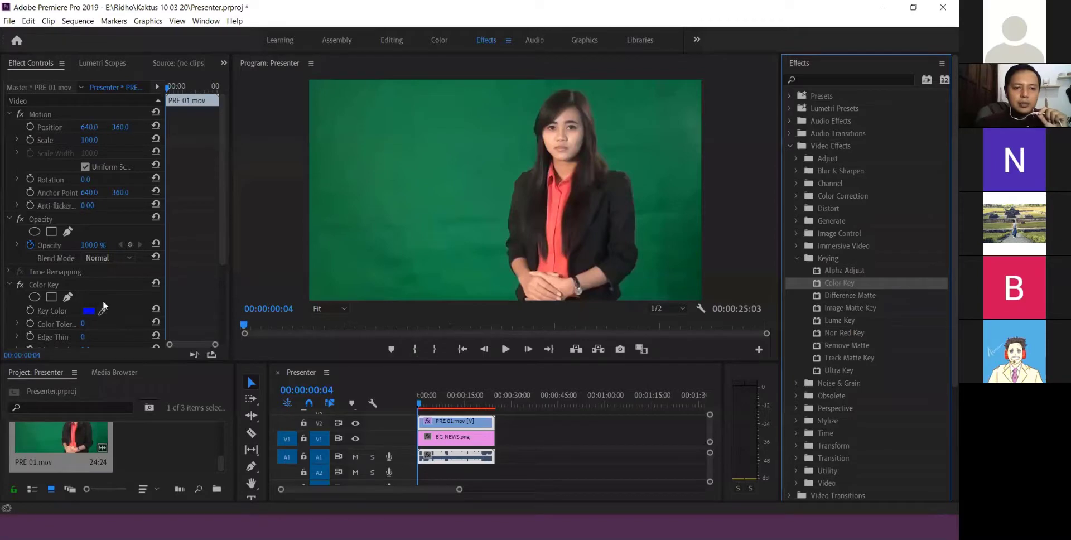
Sample the green backdrop beside the presenter as the key color and set the Color Tolerance to 30.
{"action": "left_click_drag", "start_coordinate": [102, 315], "coordinate": [427, 171]}
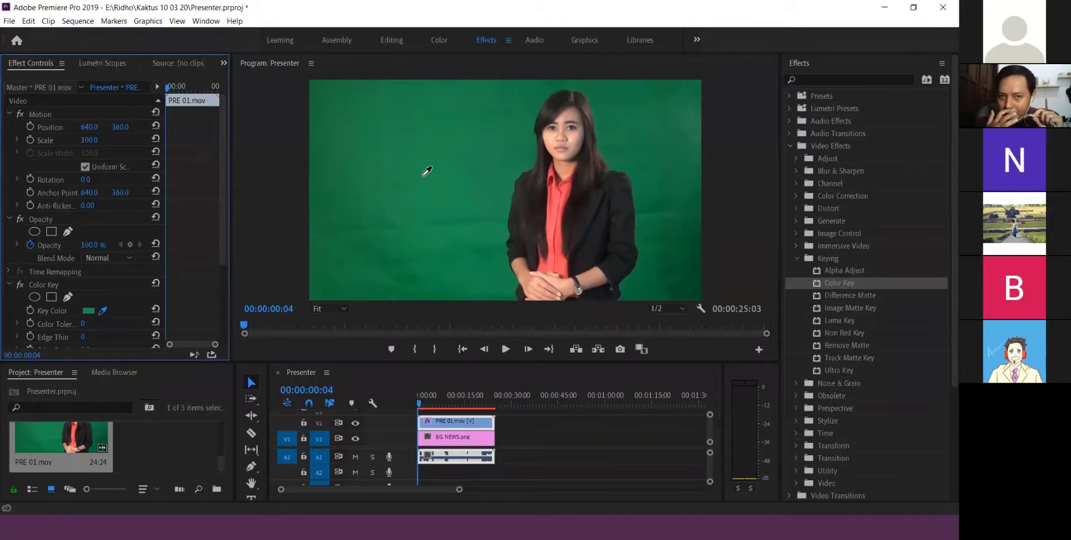
{"action": "left_click_drag", "start_coordinate": [427, 172], "coordinate": [664, 266]}
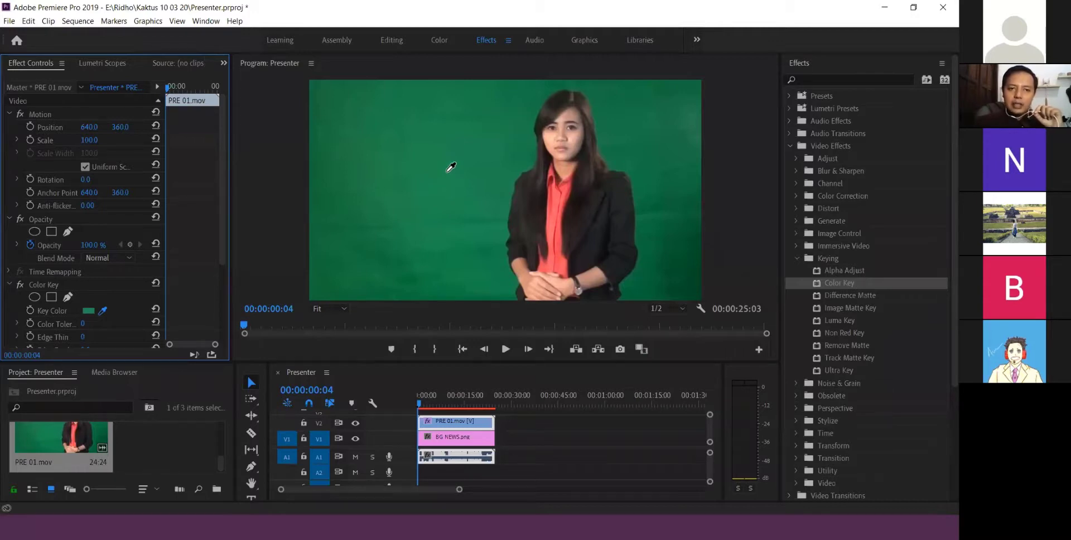
{"action": "left_click", "coordinate": [448, 174]}
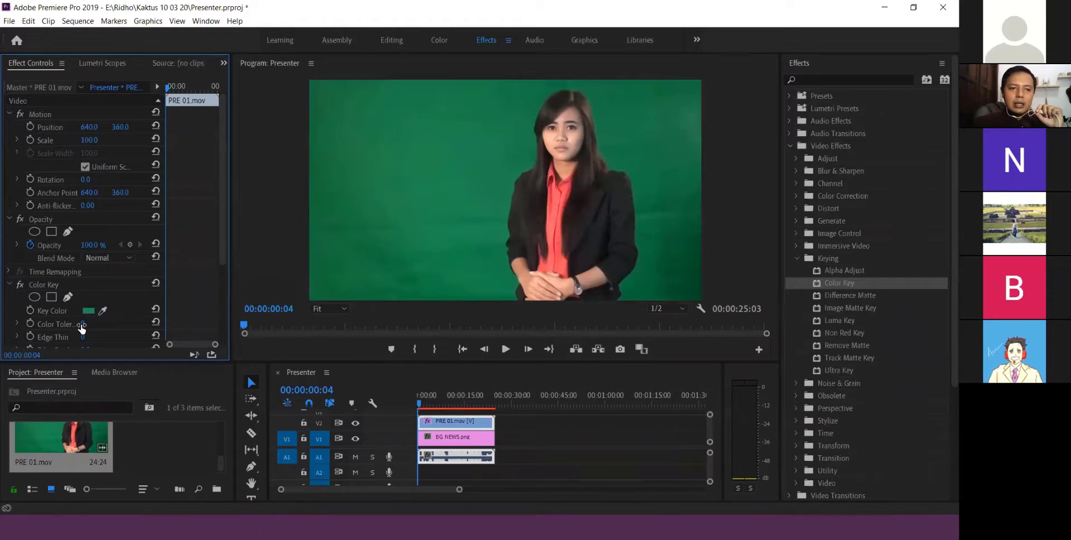
{"action": "left_click", "coordinate": [82, 329]}
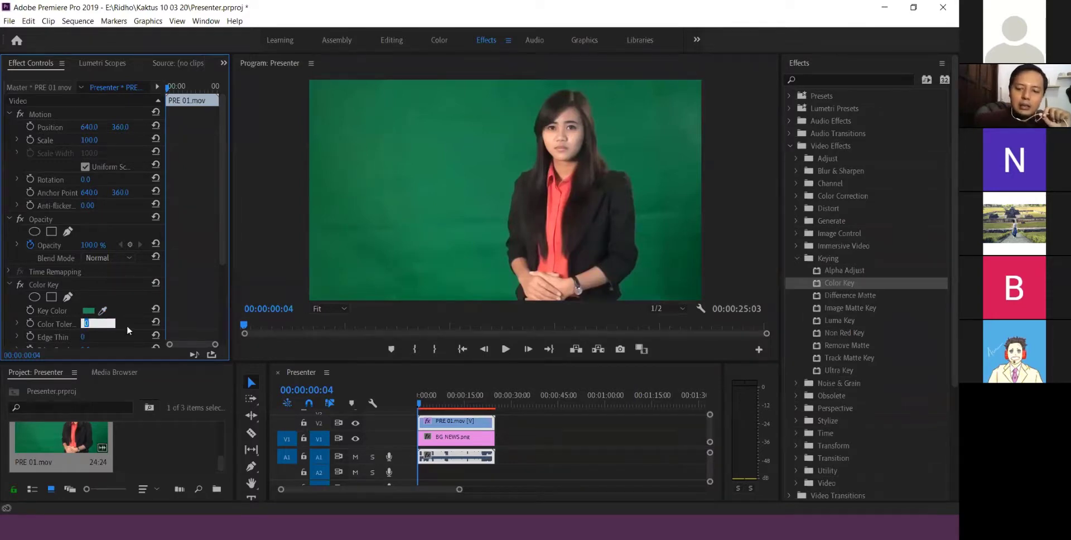
{"action": "type", "text": "30"}
{"action": "key", "text": "Return"}
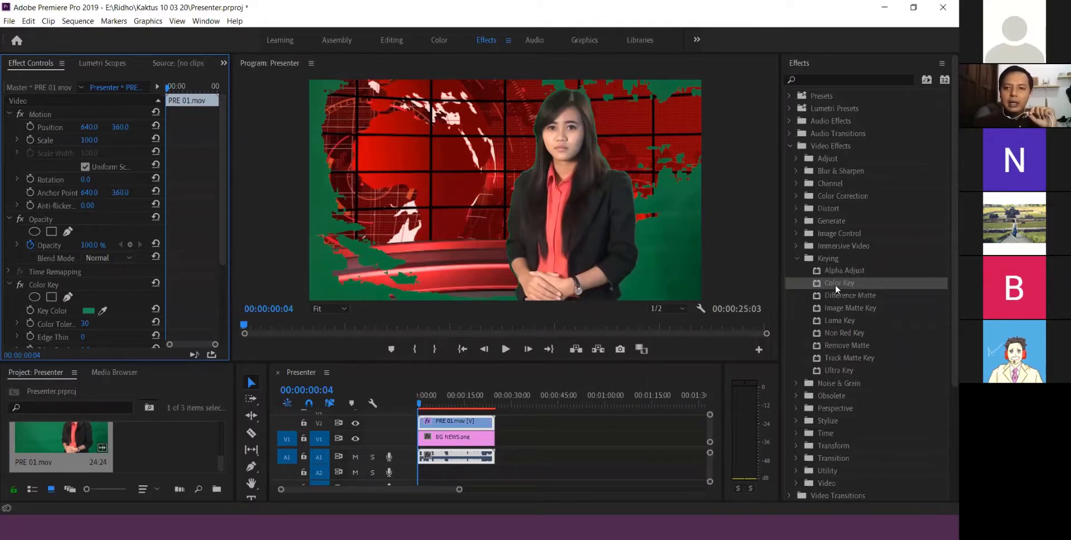
Add a second Color Key to PRE 01.mov, keyed to the leftover green at the frame's left edge with a Color Tolerance of 30.
{"action": "left_click_drag", "start_coordinate": [836, 285], "coordinate": [468, 423]}
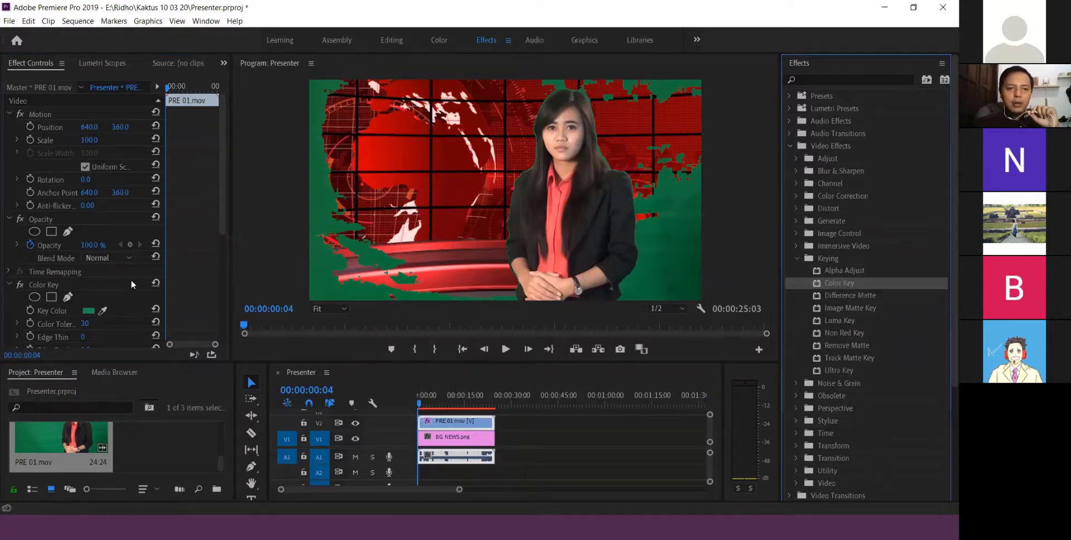
{"action": "scroll", "coordinate": [84, 289], "scroll_direction": "down", "scroll_amount": 4}
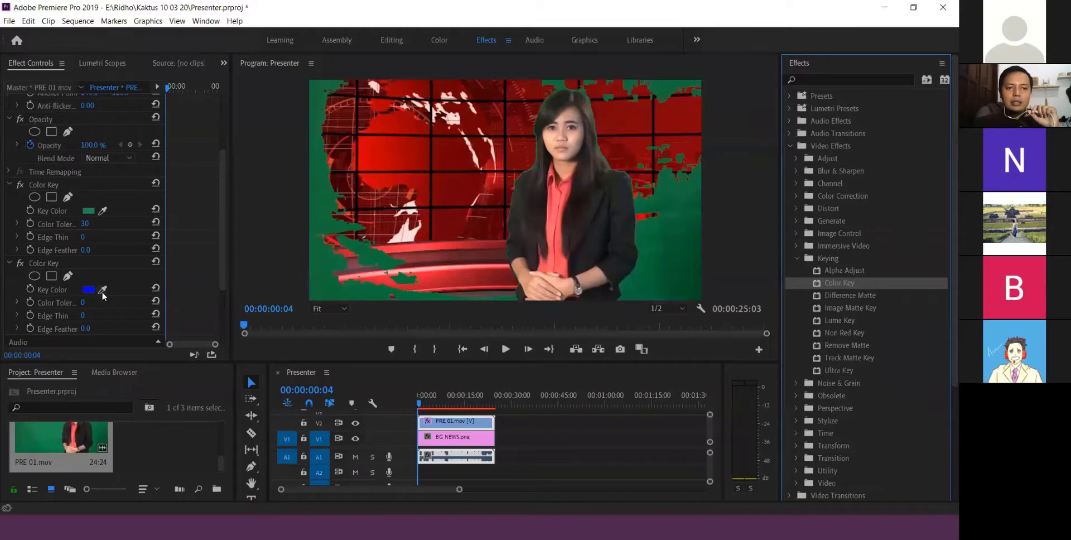
{"action": "left_click_drag", "start_coordinate": [103, 291], "coordinate": [322, 201]}
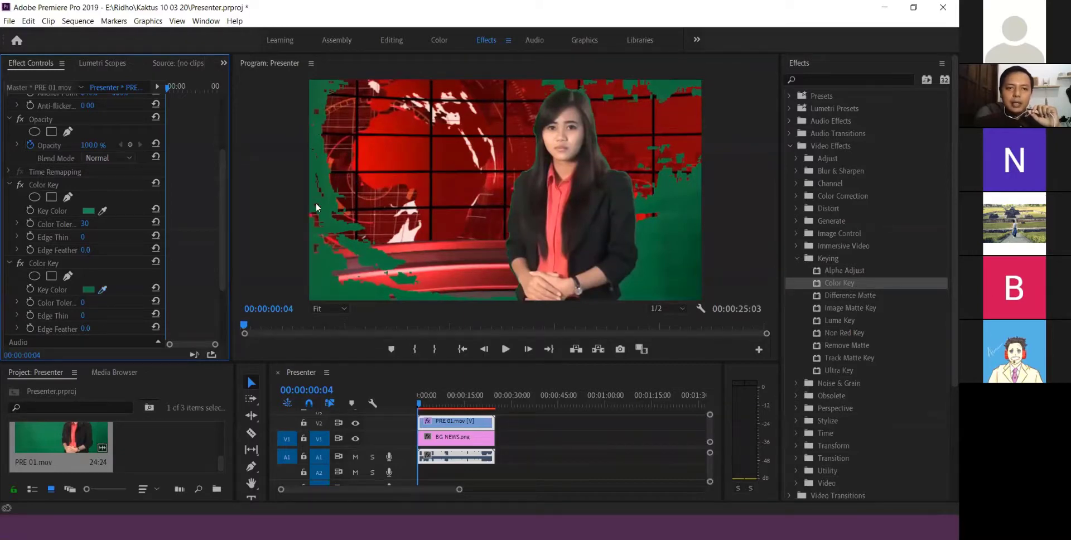
{"action": "left_click", "coordinate": [82, 302]}
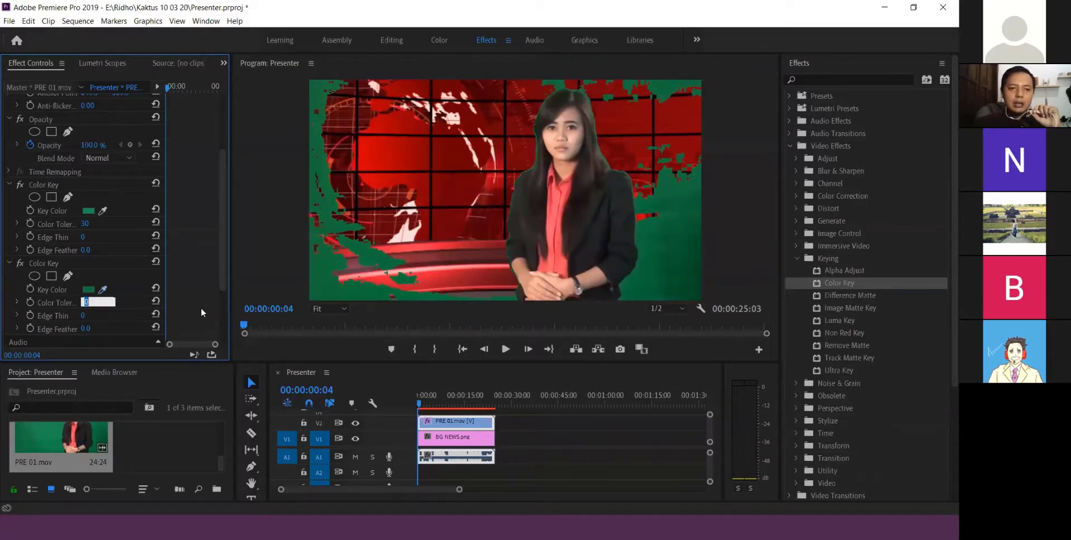
{"action": "type", "text": "30"}
{"action": "left_click", "coordinate": [201, 307]}
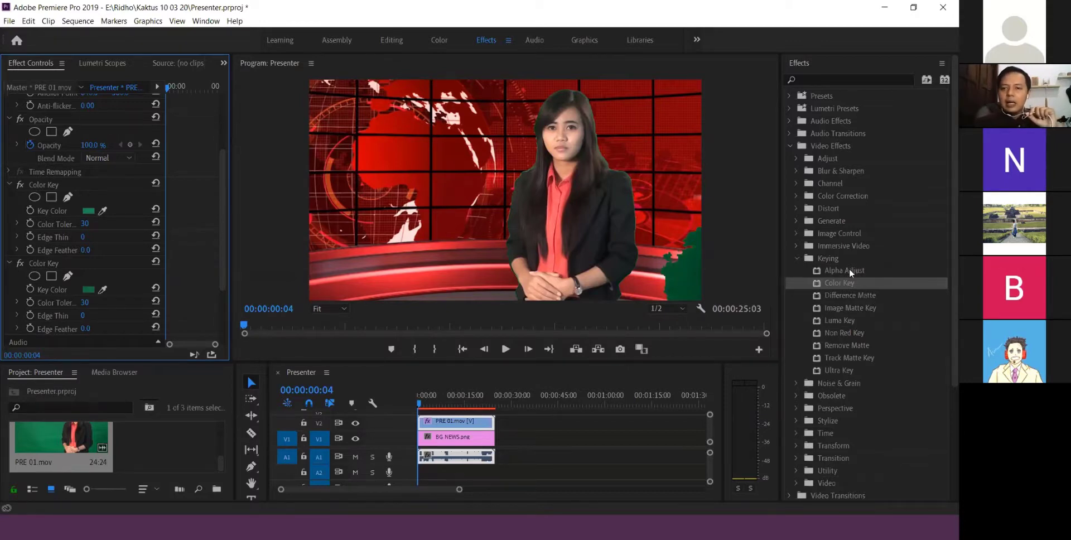
Add a third Color Key to PRE 01.mov and sample the leftover dark green in the frame's lower-right corner as its key color.
{"action": "left_click", "coordinate": [843, 285]}
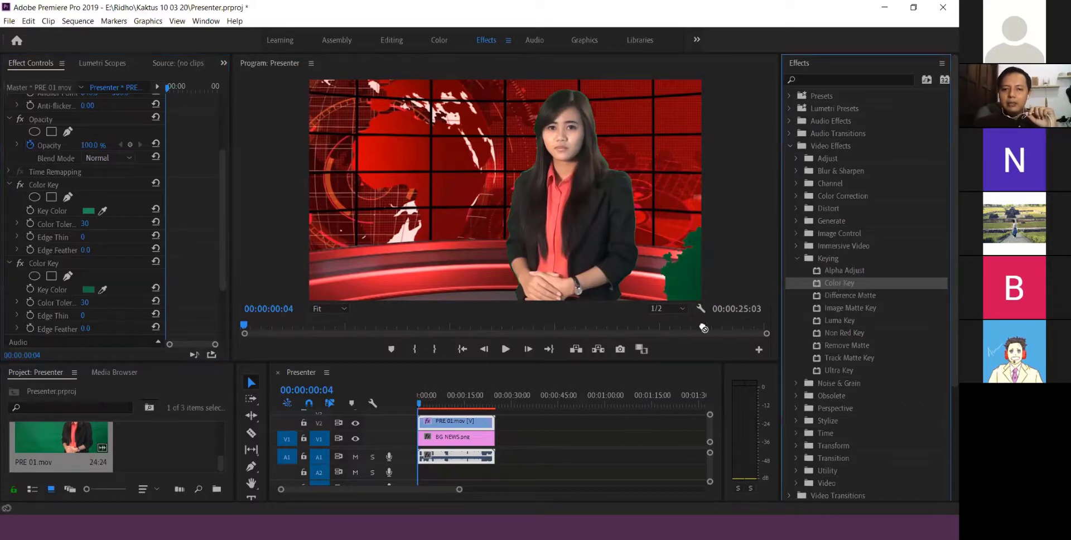
{"action": "left_click_drag", "start_coordinate": [522, 400], "coordinate": [436, 420]}
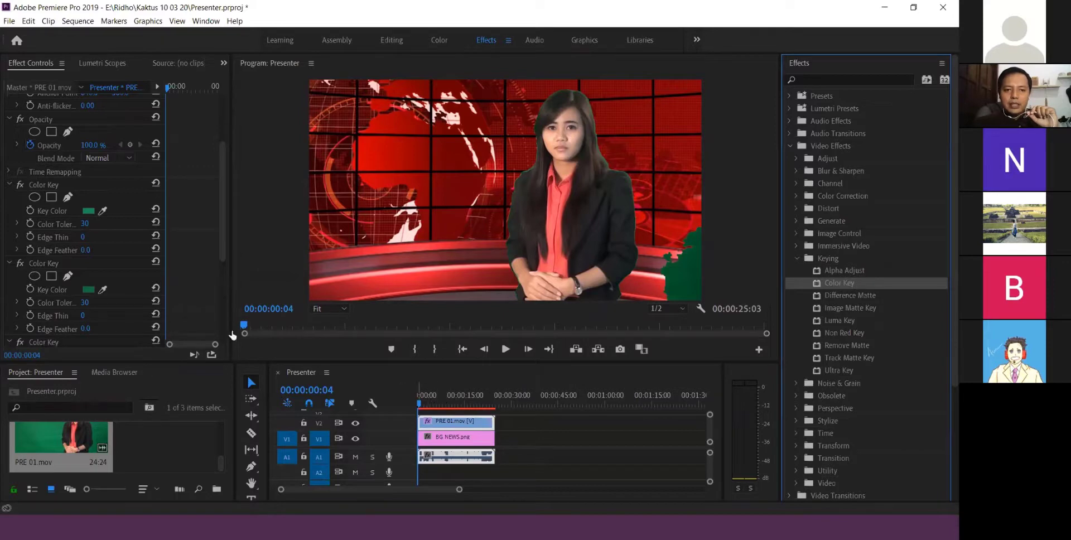
{"action": "scroll", "coordinate": [147, 304], "scroll_direction": "down", "scroll_amount": 3}
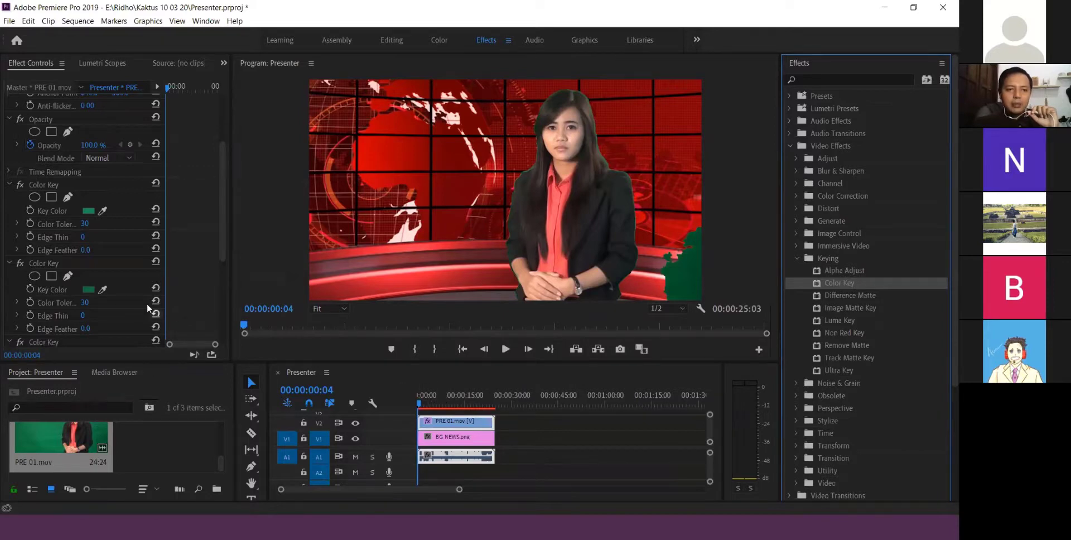
{"action": "left_click", "coordinate": [102, 305]}
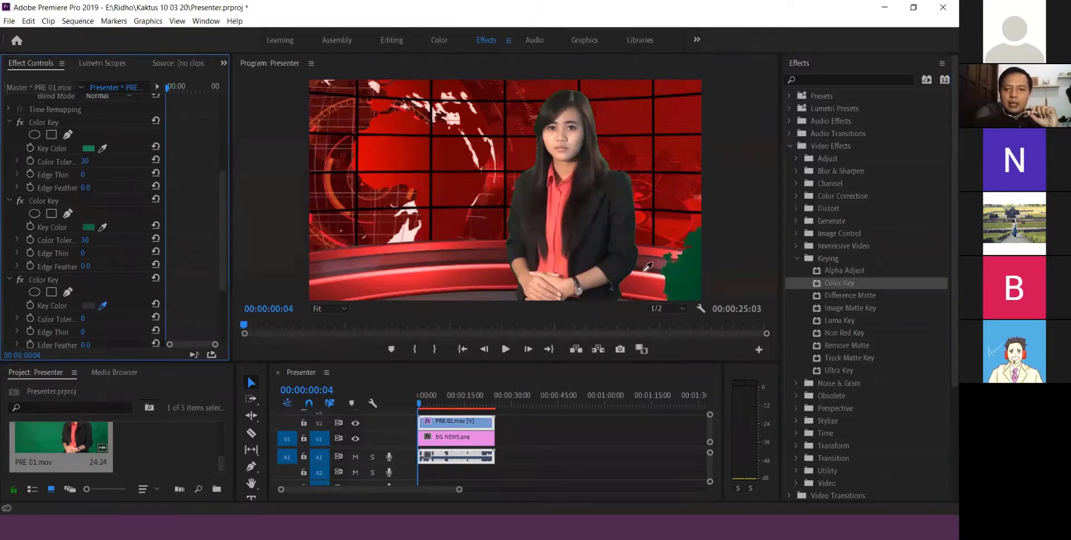
{"action": "left_click", "coordinate": [688, 272]}
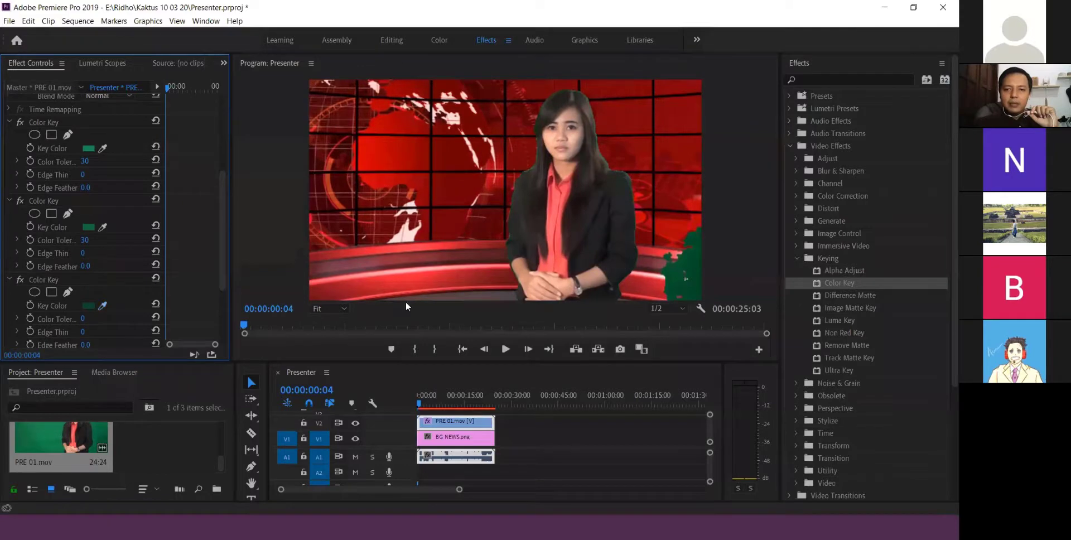
Set the third Color Key's Color Tolerance to 30 on the PRE 01.mov clip.
{"action": "left_click", "coordinate": [85, 319]}
{"action": "type", "text": "30"}
{"action": "left_click", "coordinate": [183, 312]}
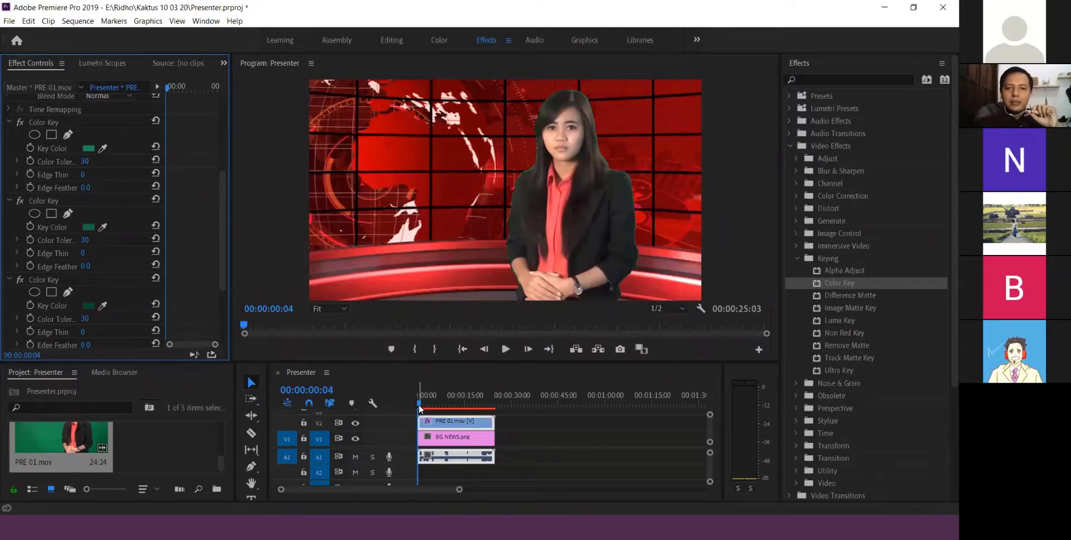
Examine the presenter's hair and shoulder edges for leftover green at 00:00:19:10, using 200% and 400% preview magnification.
{"action": "left_click_drag", "start_coordinate": [420, 409], "coordinate": [478, 409]}
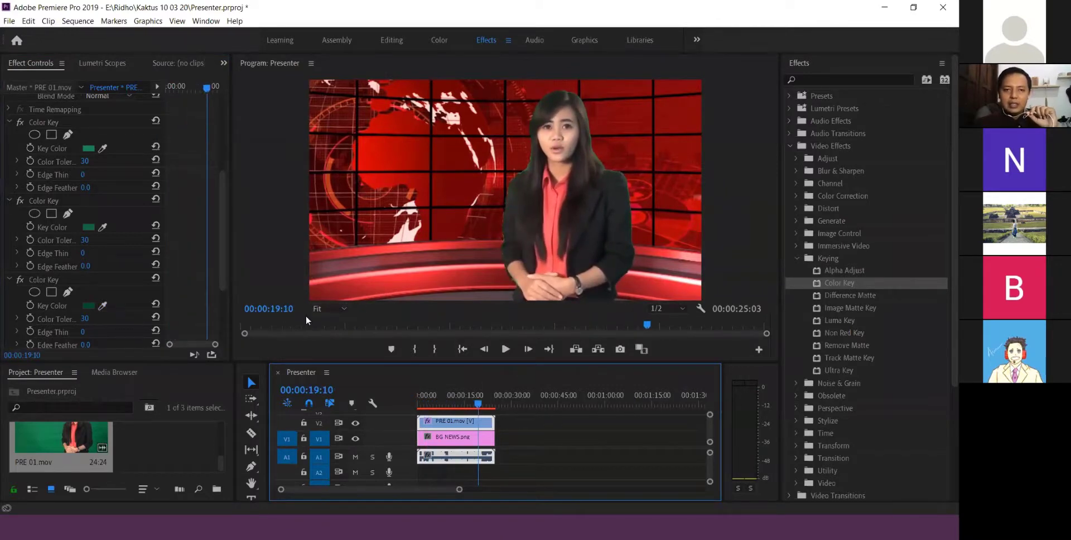
{"action": "left_click", "coordinate": [344, 307]}
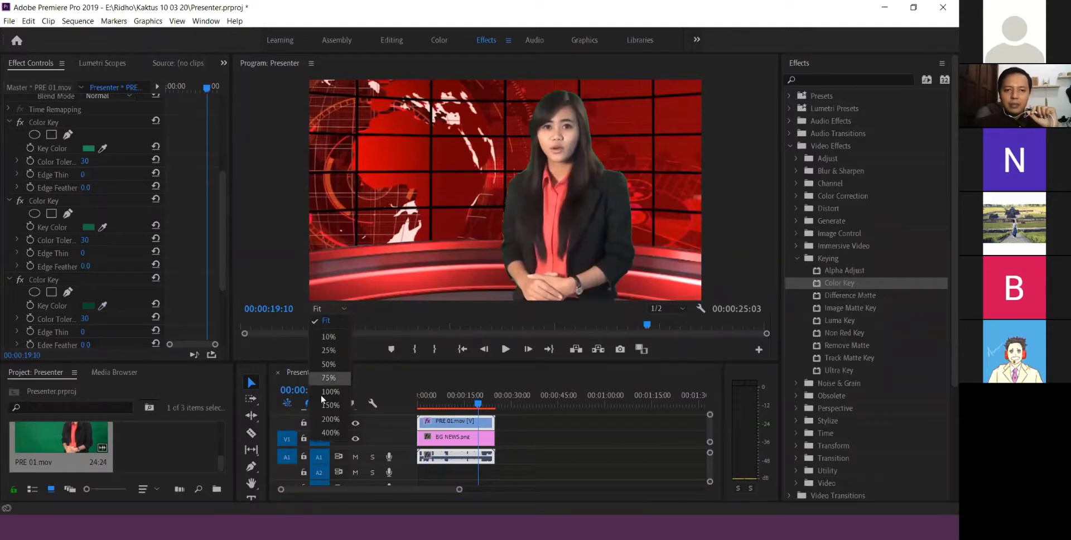
{"action": "left_click", "coordinate": [333, 419]}
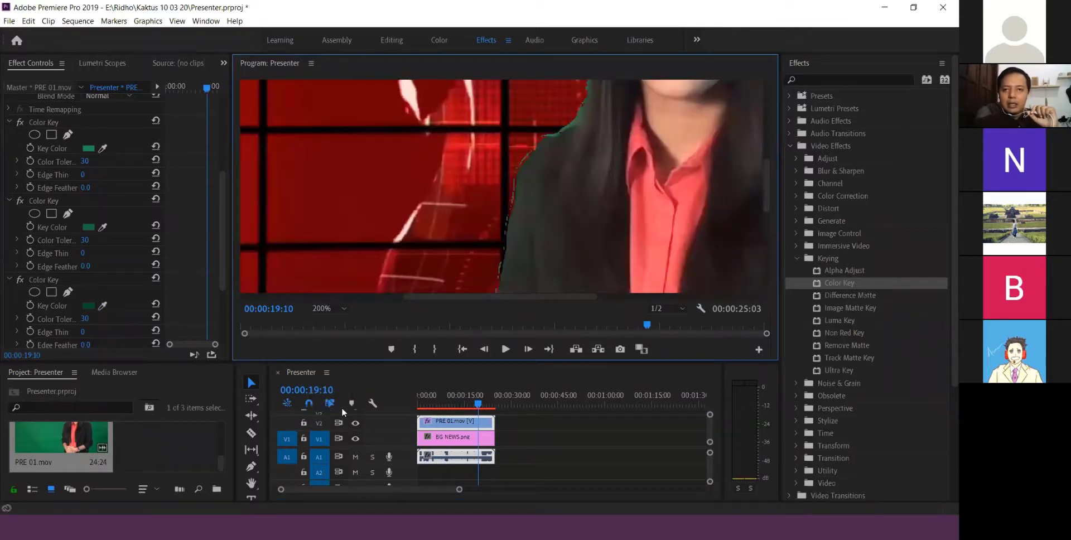
{"action": "left_click_drag", "start_coordinate": [568, 297], "coordinate": [661, 296]}
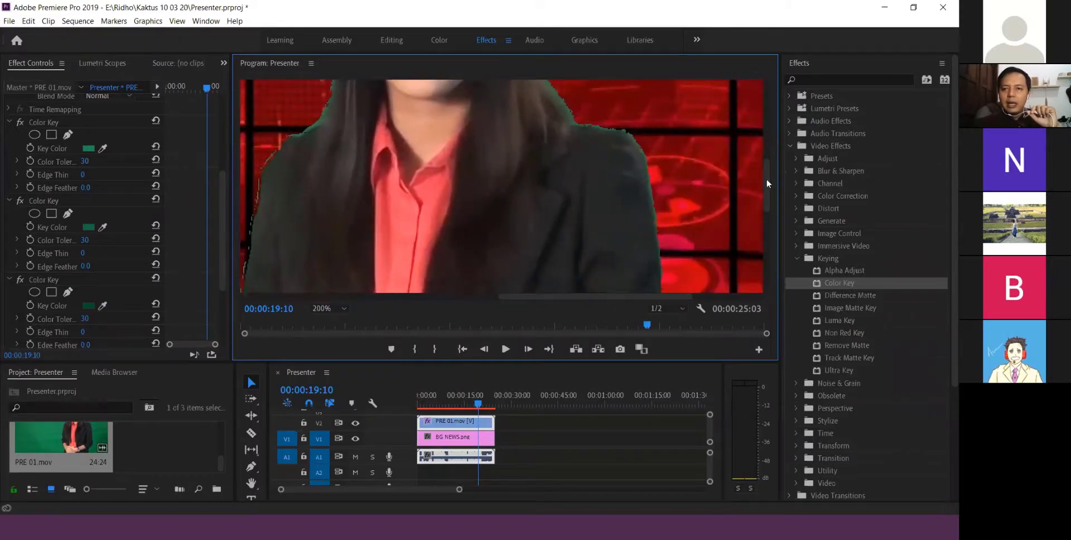
{"action": "mouse_move", "coordinate": [767, 183]}
{"action": "left_mouse_down"}
{"action": "mouse_move", "coordinate": [771, 124]}
{"action": "mouse_move", "coordinate": [775, 166]}
{"action": "left_mouse_up"}
{"action": "left_click_drag", "start_coordinate": [777, 193], "coordinate": [775, 127]}
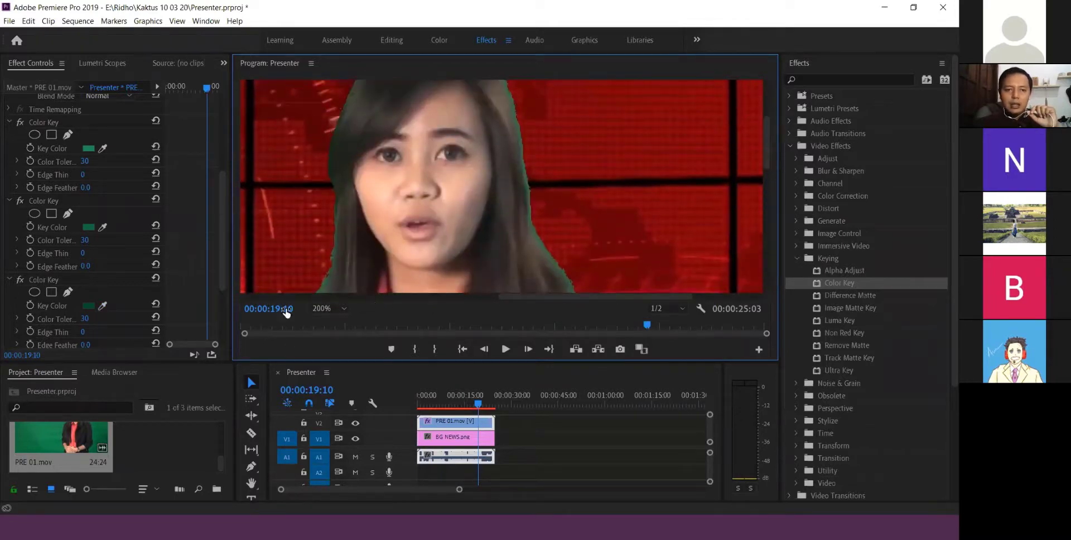
{"action": "left_click", "coordinate": [343, 307]}
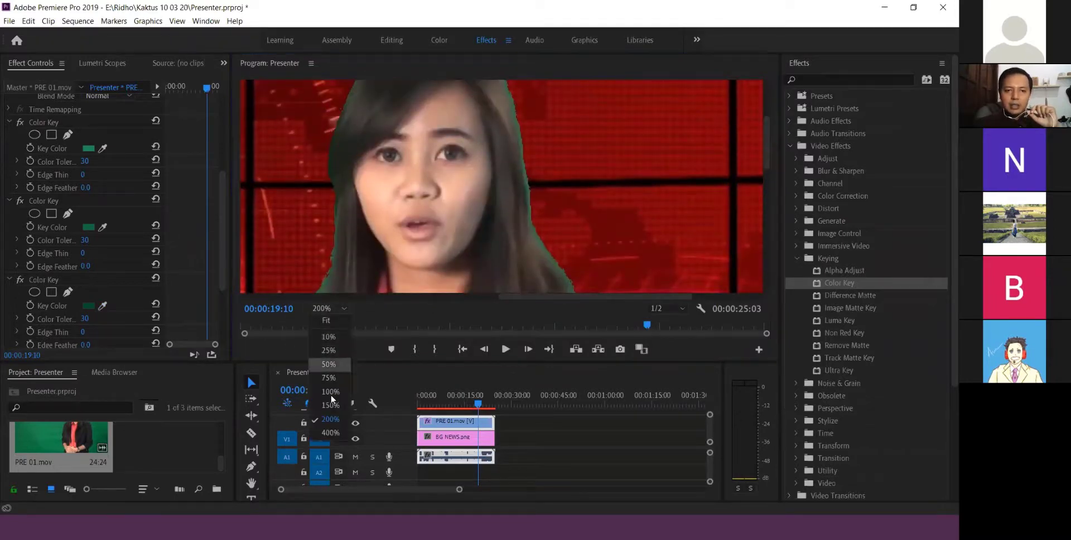
{"action": "left_click", "coordinate": [333, 432]}
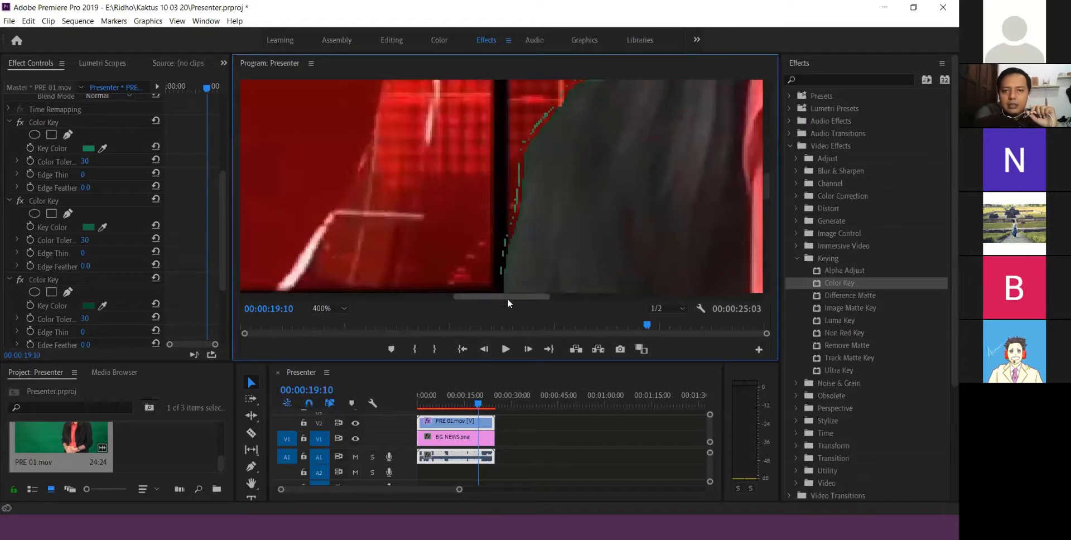
{"action": "left_click_drag", "start_coordinate": [508, 303], "coordinate": [629, 301]}
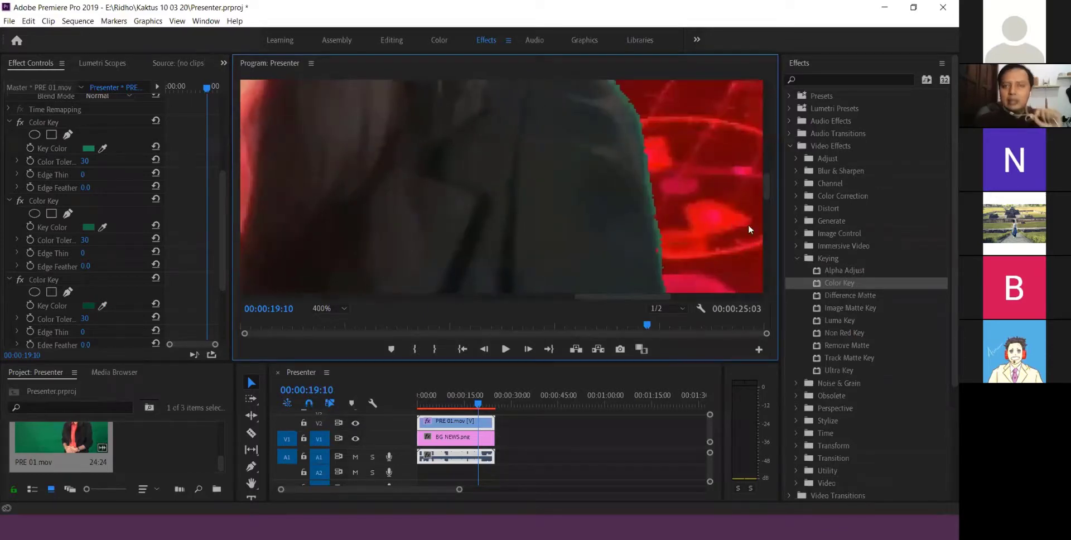
{"action": "left_click_drag", "start_coordinate": [766, 197], "coordinate": [764, 172]}
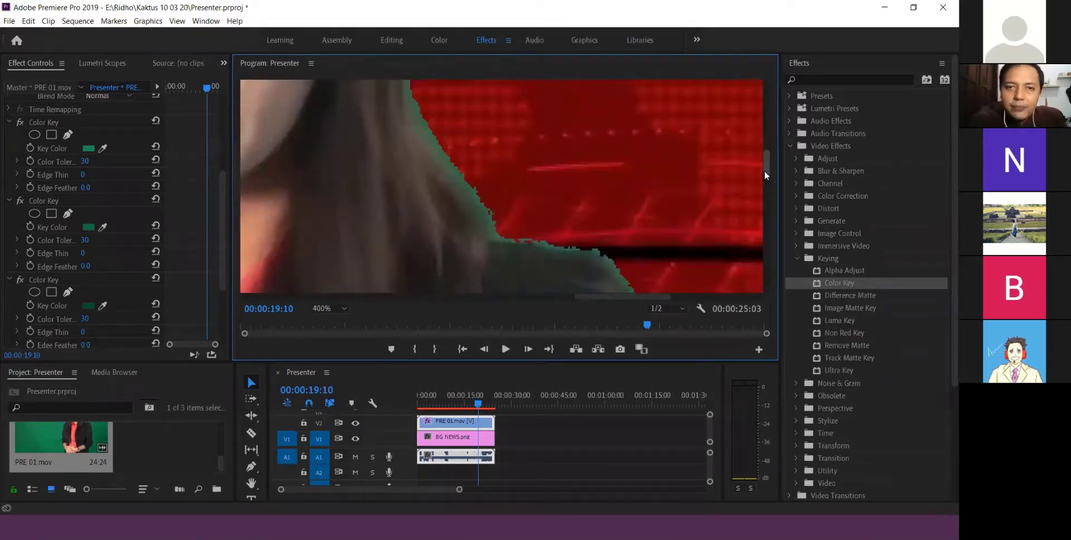
Add a fourth Color Key to PRE 01.mov, keyed to the green fringe along the presenter's hair, with a Color Tolerance of 30.
{"action": "left_click", "coordinate": [863, 283]}
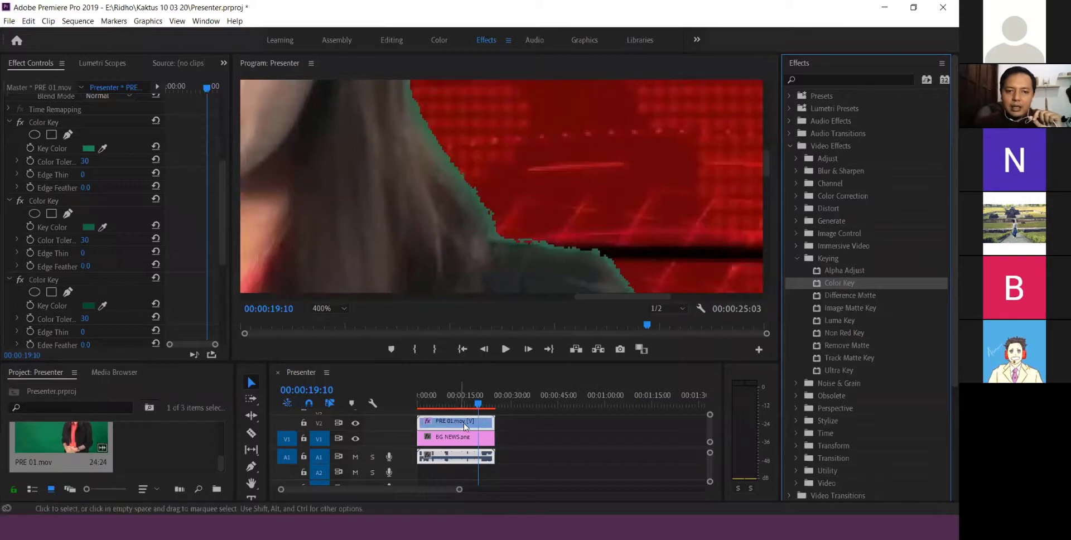
{"action": "scroll", "coordinate": [79, 277], "scroll_direction": "down", "scroll_amount": 5}
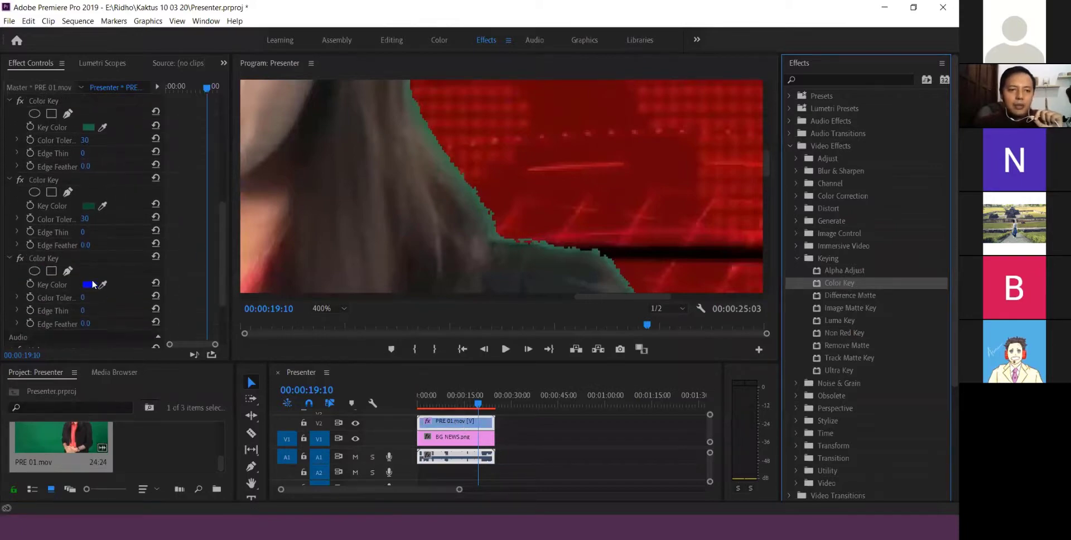
{"action": "left_click", "coordinate": [103, 284]}
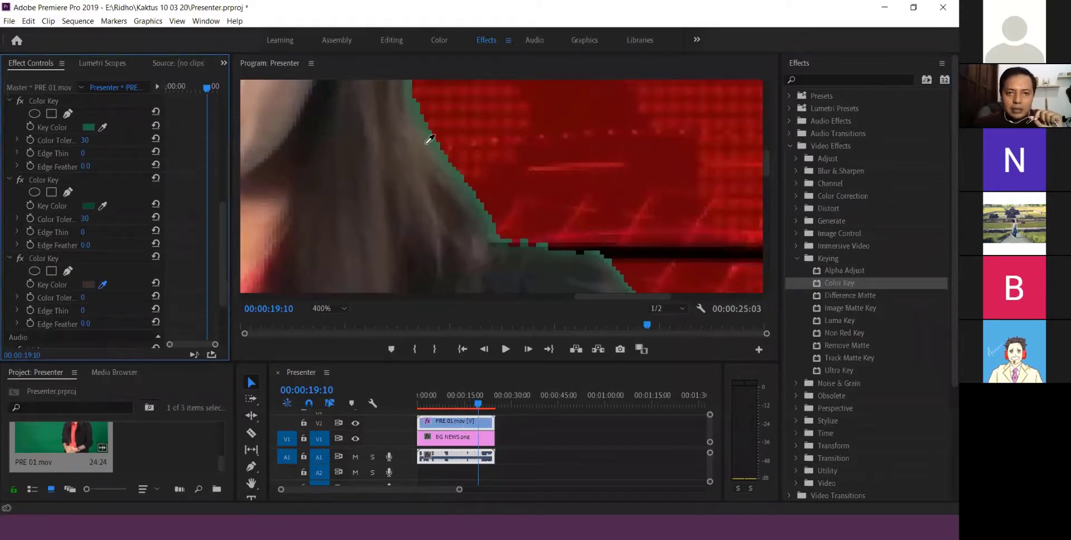
{"action": "left_click", "coordinate": [436, 129]}
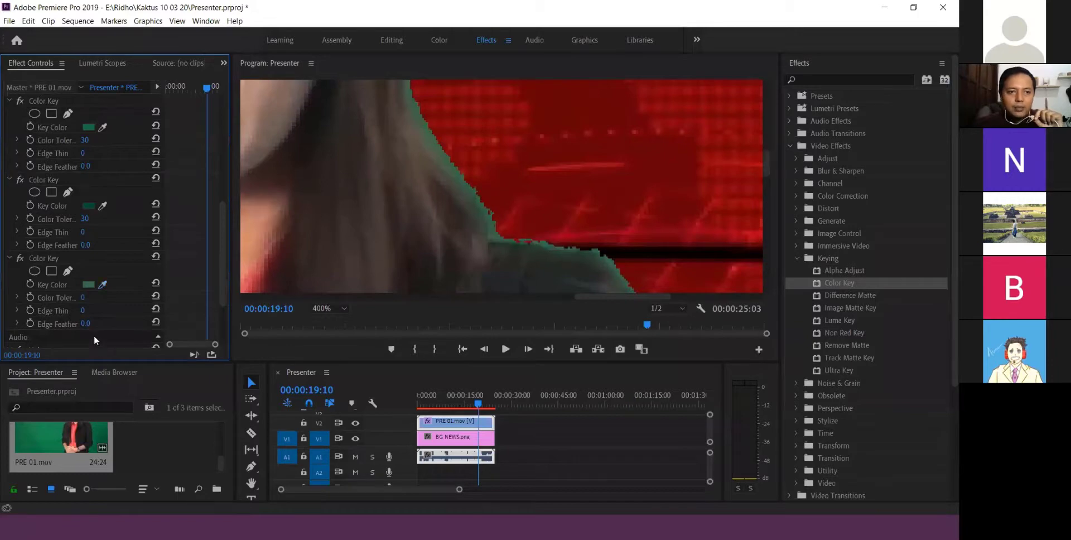
{"action": "left_click", "coordinate": [84, 297]}
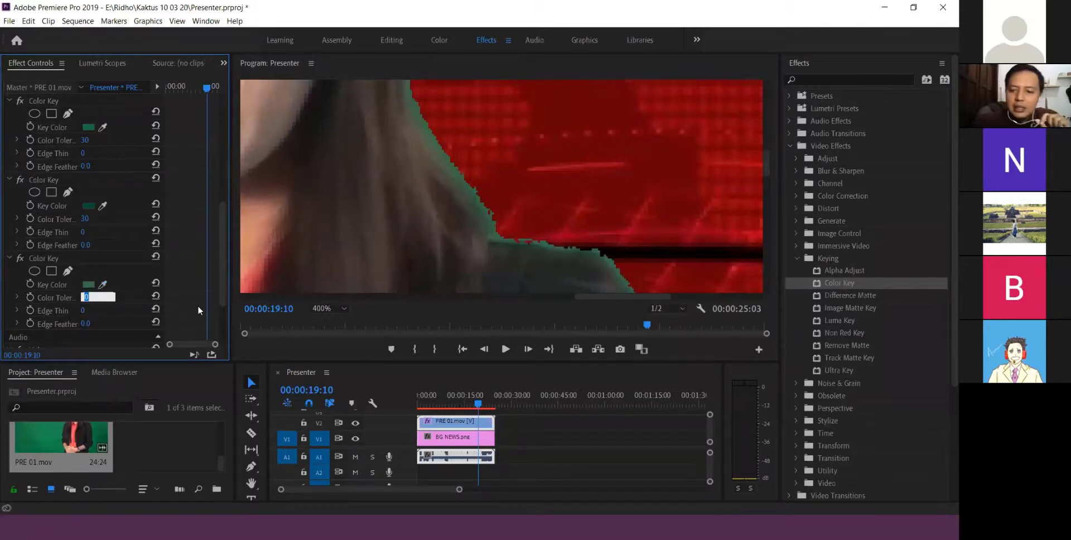
{"action": "type", "text": "30"}
{"action": "key", "text": "Return"}
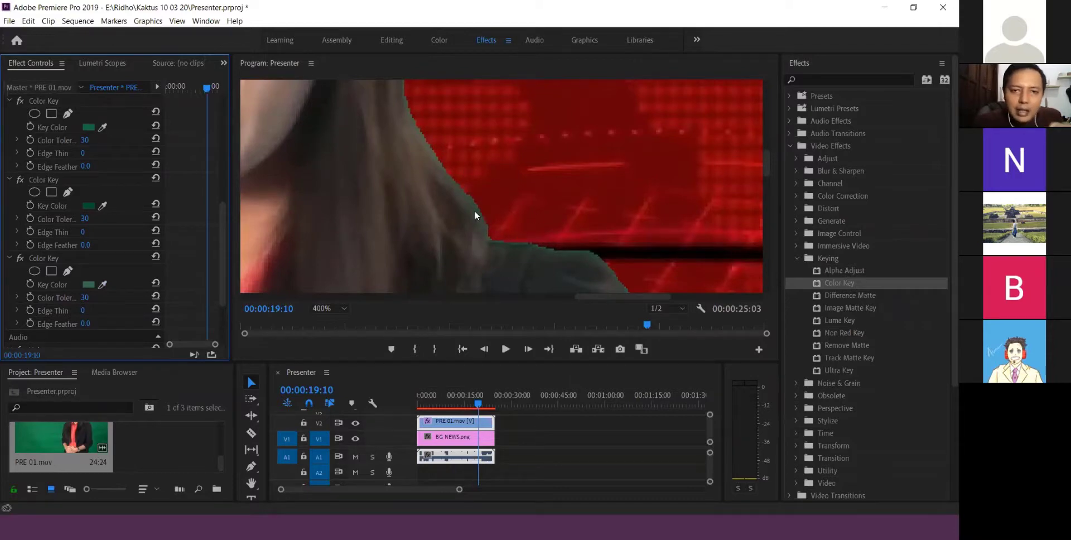
Play and step back through the frames around 19 seconds to check the keyed hair edge, and return the preview to Fit.
{"action": "key", "text": "Left"}
{"action": "key", "text": "Left"}
{"action": "key", "text": "Left"}
{"action": "key", "text": "Left"}
{"action": "key", "text": "space"}
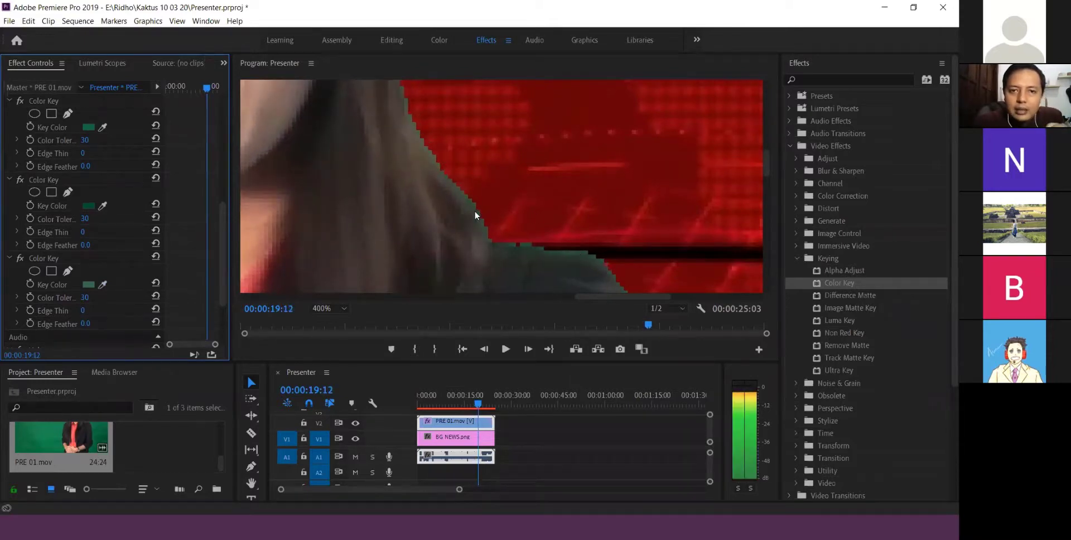
{"action": "key", "text": "Left"}
{"action": "key", "text": "Left"}
{"action": "key", "text": "Left"}
{"action": "key", "text": "Left"}
{"action": "key", "text": "Left"}
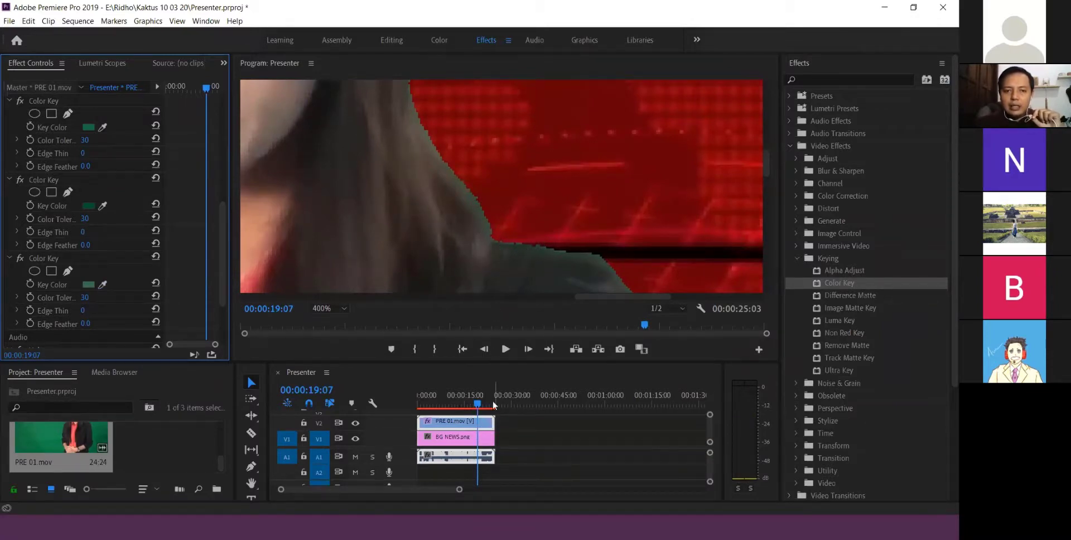
{"action": "left_click", "coordinate": [342, 309]}
{"action": "left_click", "coordinate": [329, 323]}
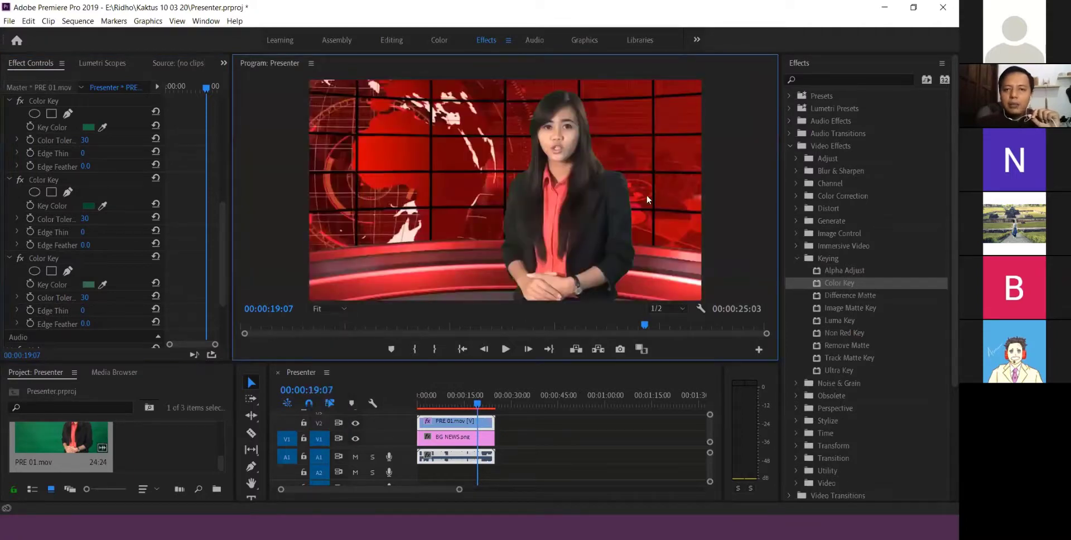
Move the playhead to 00:00:12:05 and examine the presenter's keyed edges at 400% preview magnification.
{"action": "left_click", "coordinate": [470, 403]}
{"action": "scroll", "coordinate": [585, 208], "scroll_direction": "up", "scroll_amount": 10}
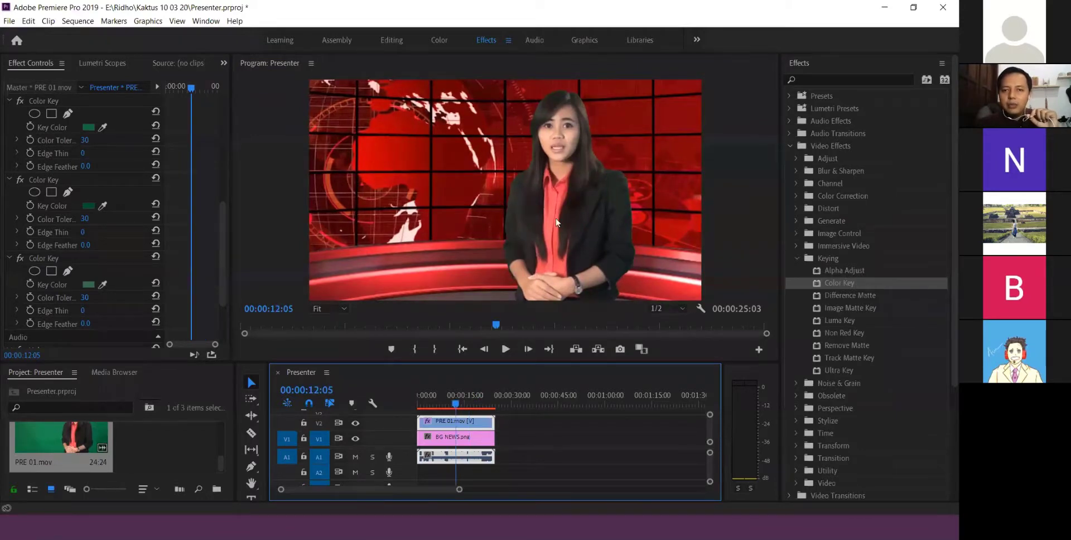
{"action": "left_click", "coordinate": [340, 310]}
{"action": "left_click", "coordinate": [337, 427]}
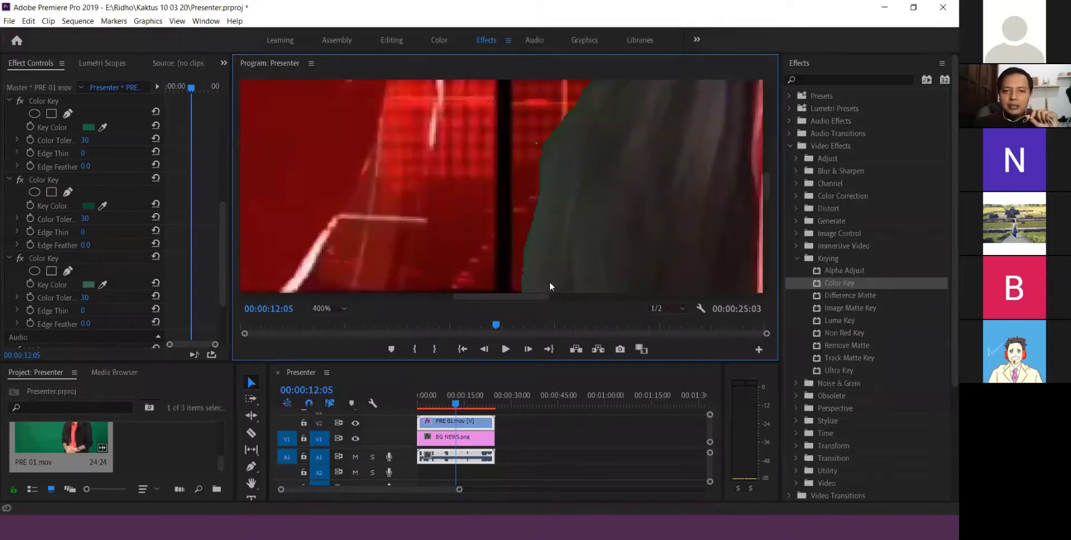
{"action": "left_click_drag", "start_coordinate": [520, 296], "coordinate": [642, 301]}
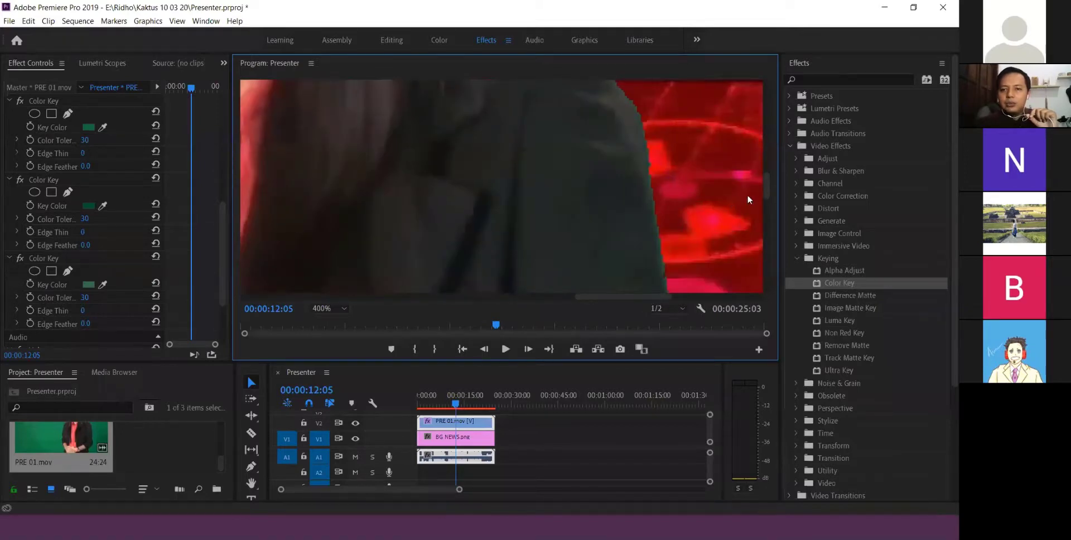
{"action": "left_click_drag", "start_coordinate": [766, 183], "coordinate": [768, 154]}
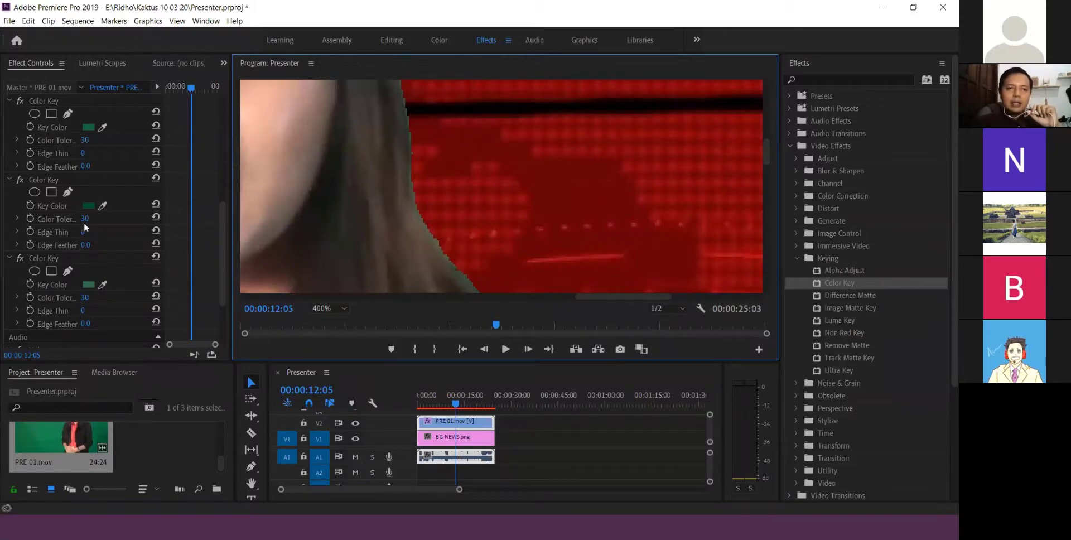
Delete all four Color Key effects from the PRE 01.mov clip with the preview set back to Fit.
{"action": "scroll", "coordinate": [83, 224], "scroll_direction": "up", "scroll_amount": 3}
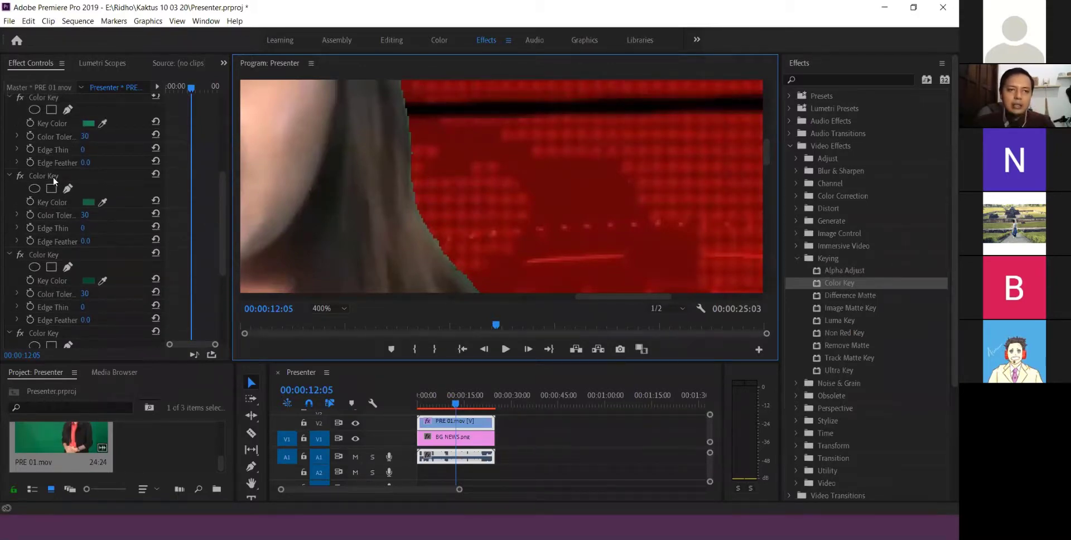
{"action": "scroll", "coordinate": [52, 176], "scroll_direction": "up", "scroll_amount": 2}
{"action": "left_click", "coordinate": [54, 137]}
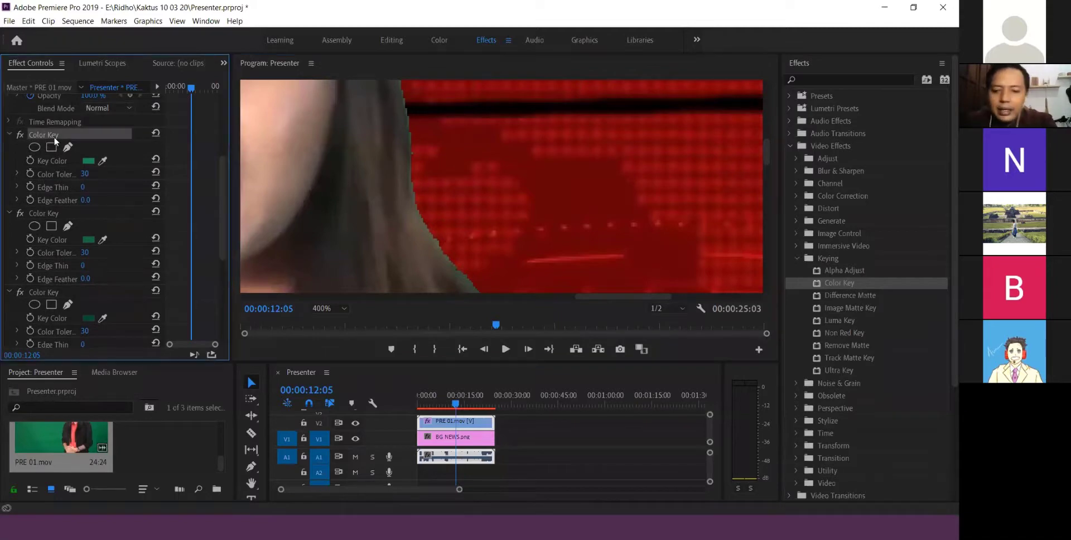
{"action": "left_click", "coordinate": [345, 308]}
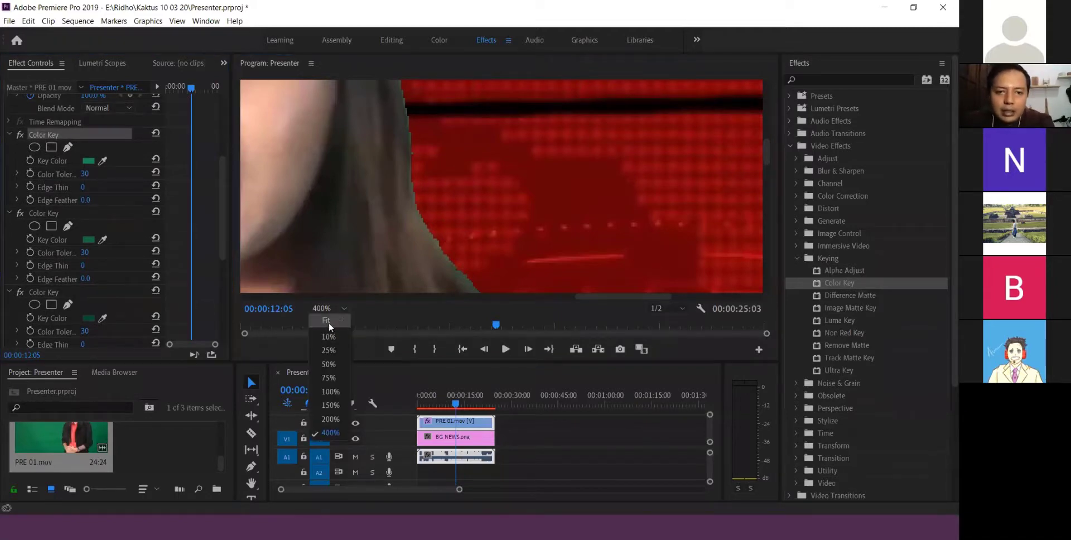
{"action": "left_click", "coordinate": [329, 317]}
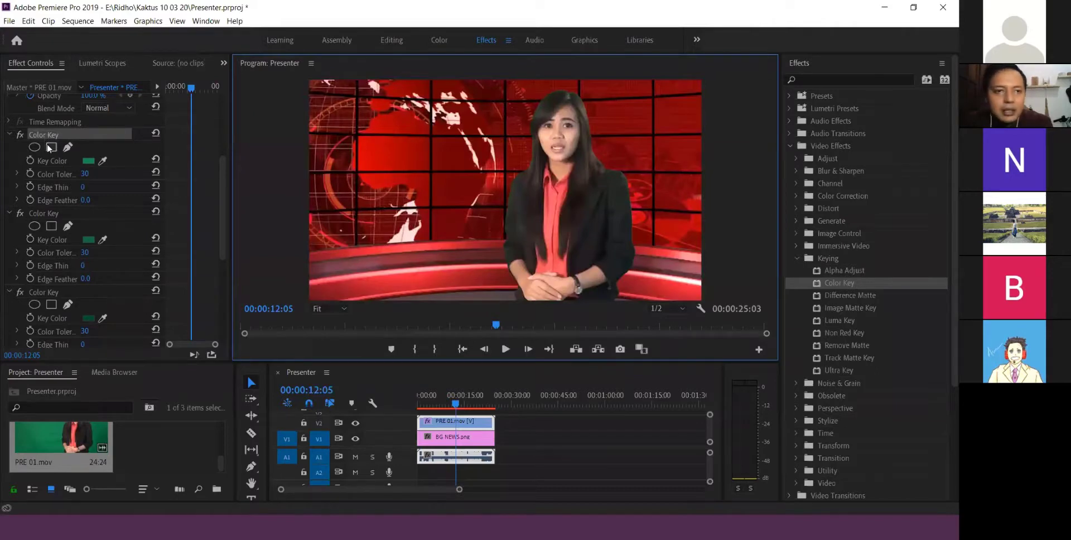
{"action": "left_click", "coordinate": [41, 133]}
{"action": "key", "text": "Delete"}
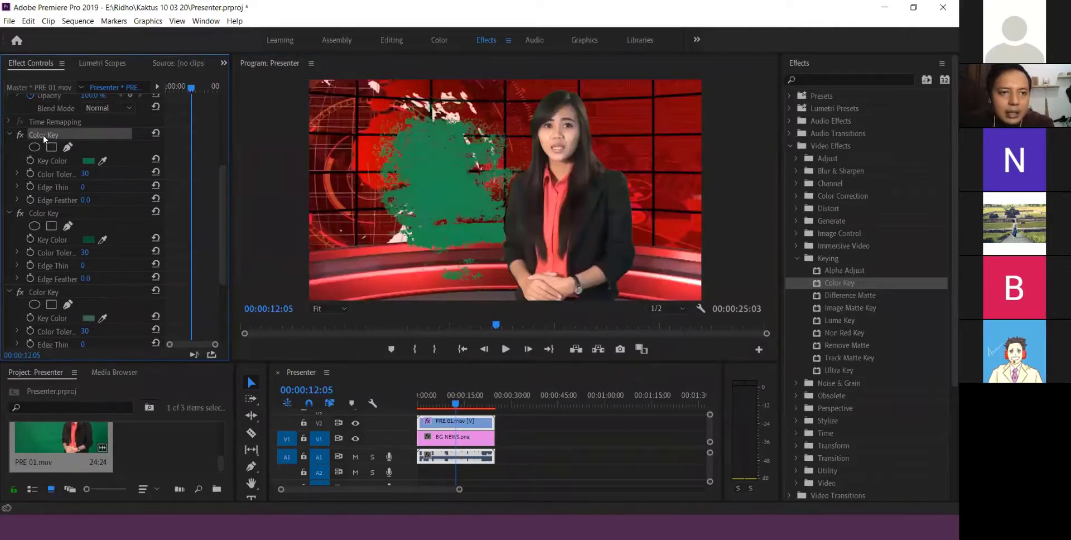
{"action": "key", "text": "Delete"}
{"action": "left_click", "coordinate": [51, 137]}
{"action": "key", "text": "Delete"}
{"action": "left_click", "coordinate": [52, 134]}
{"action": "key", "text": "Delete"}
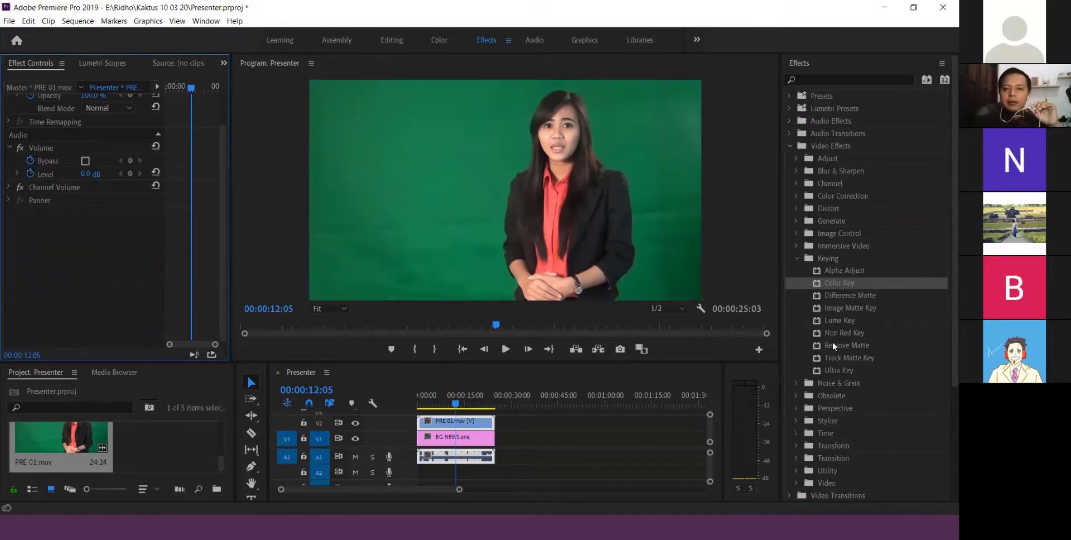
Apply the Ultra Key effect to PRE 01.mov and sample the green backdrop beside the presenter as its key color.
{"action": "left_click", "coordinate": [834, 370]}
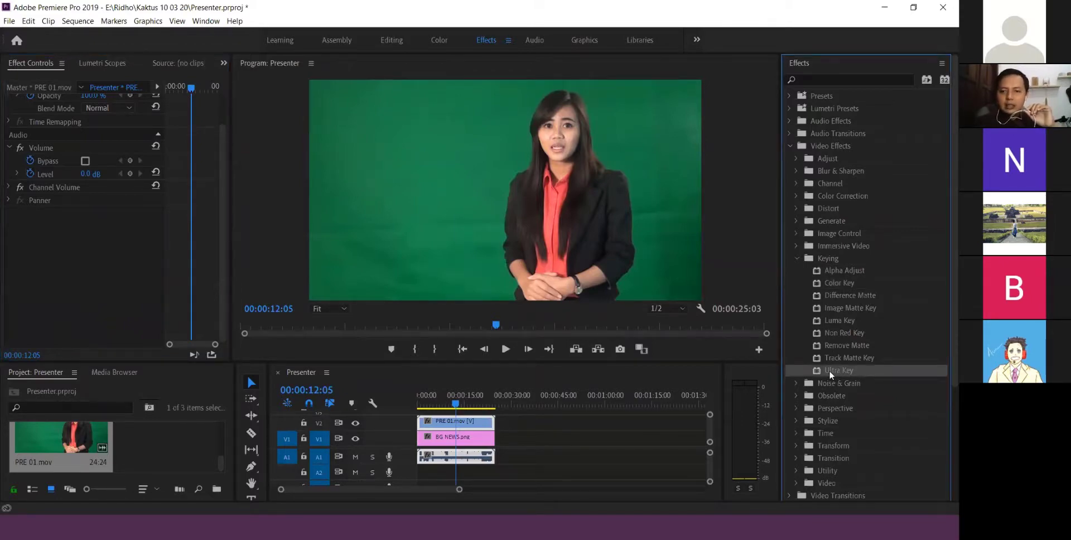
{"action": "left_click_drag", "start_coordinate": [831, 375], "coordinate": [477, 422]}
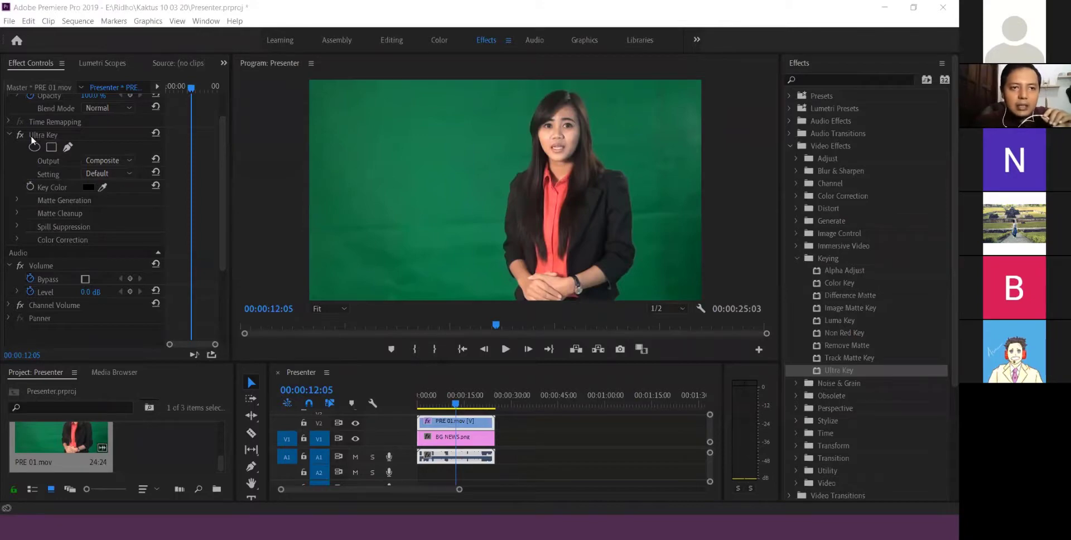
{"action": "left_click", "coordinate": [101, 188]}
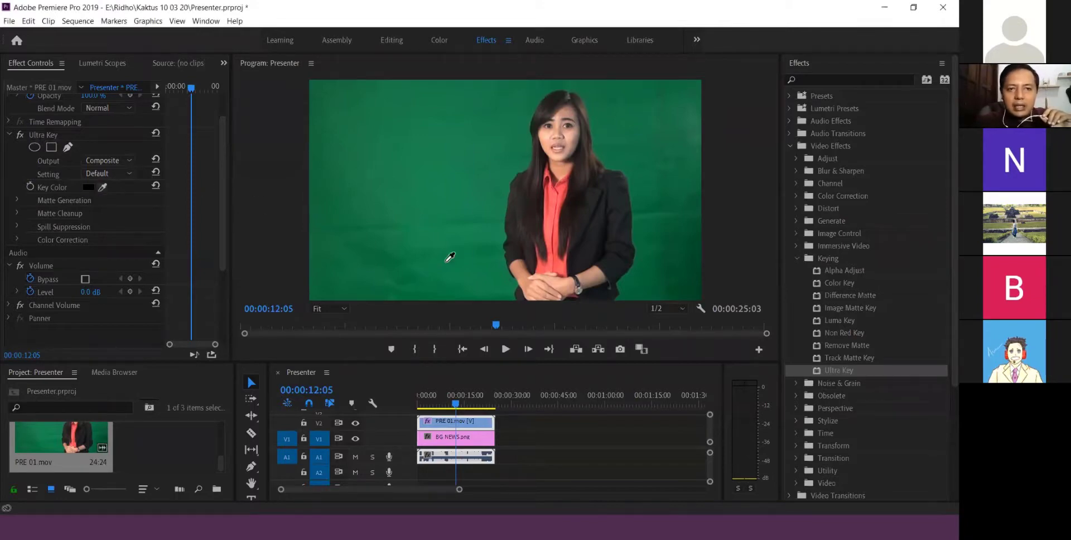
{"action": "left_click", "coordinate": [448, 247]}
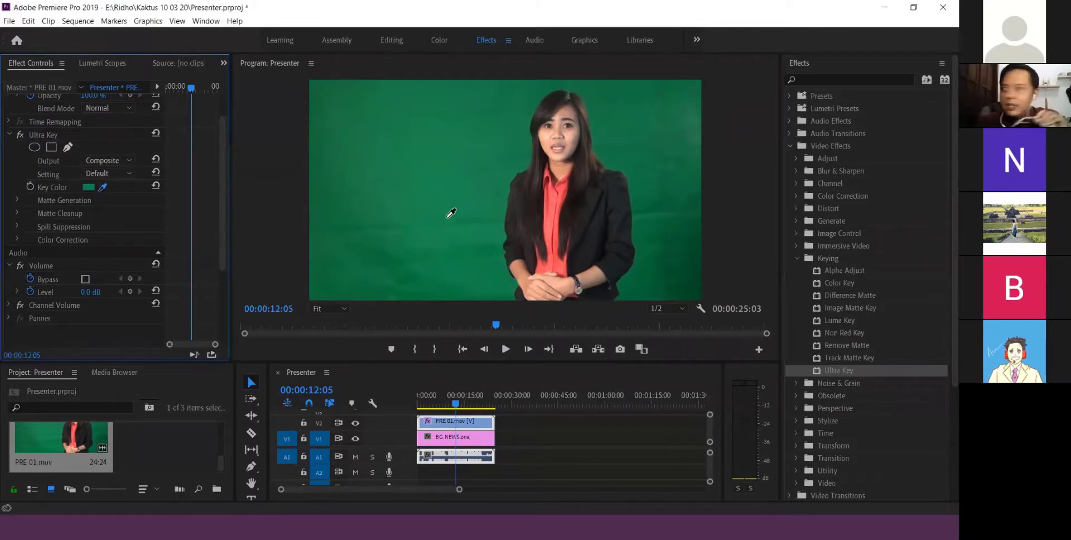
{"action": "left_click", "coordinate": [426, 172]}
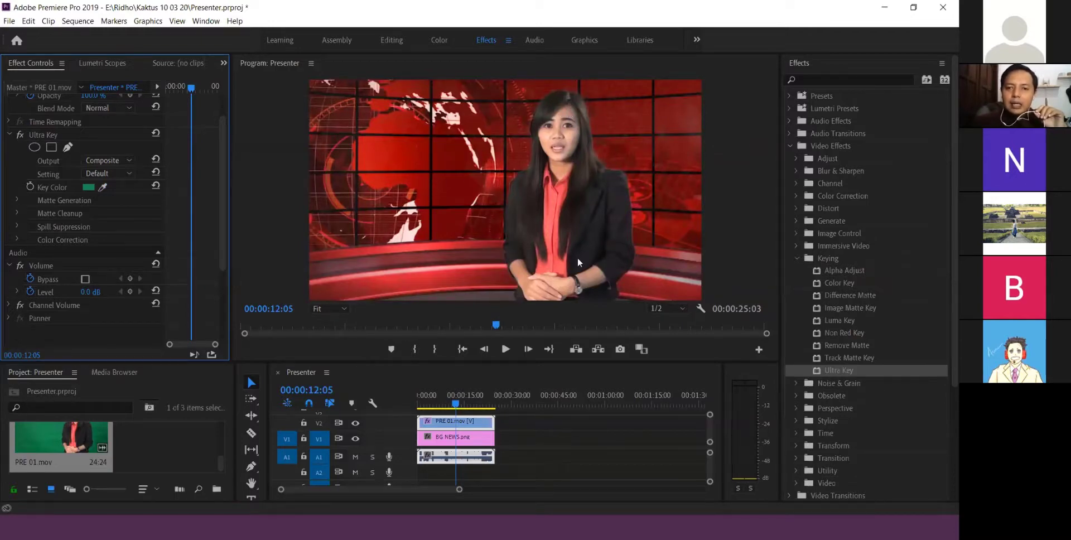
Examine the presenter's Ultra Key edges around the shoulder and hair at 400% preview magnification, and return the preview to Fit.
{"action": "left_click", "coordinate": [341, 308]}
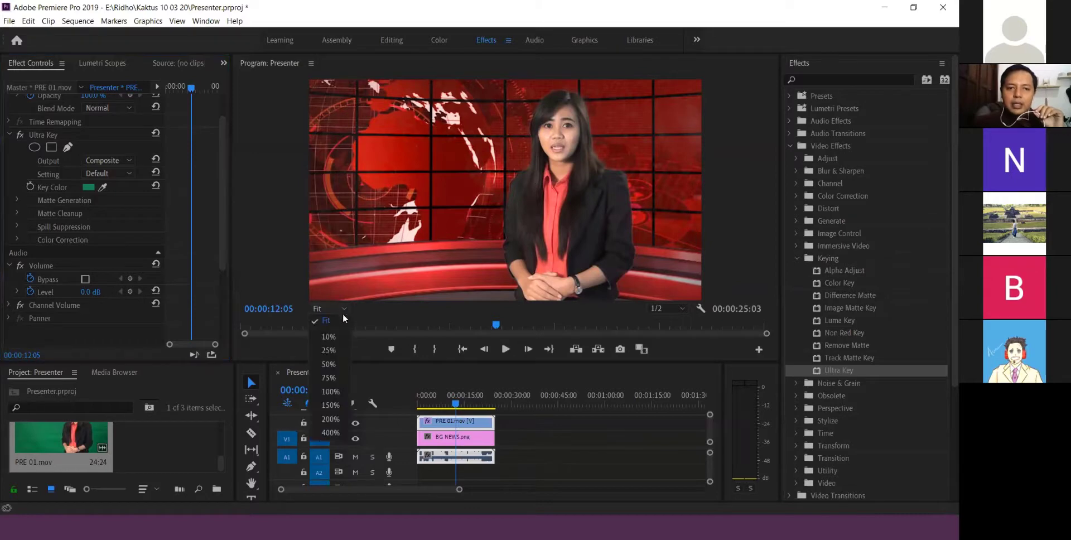
{"action": "left_click", "coordinate": [331, 432]}
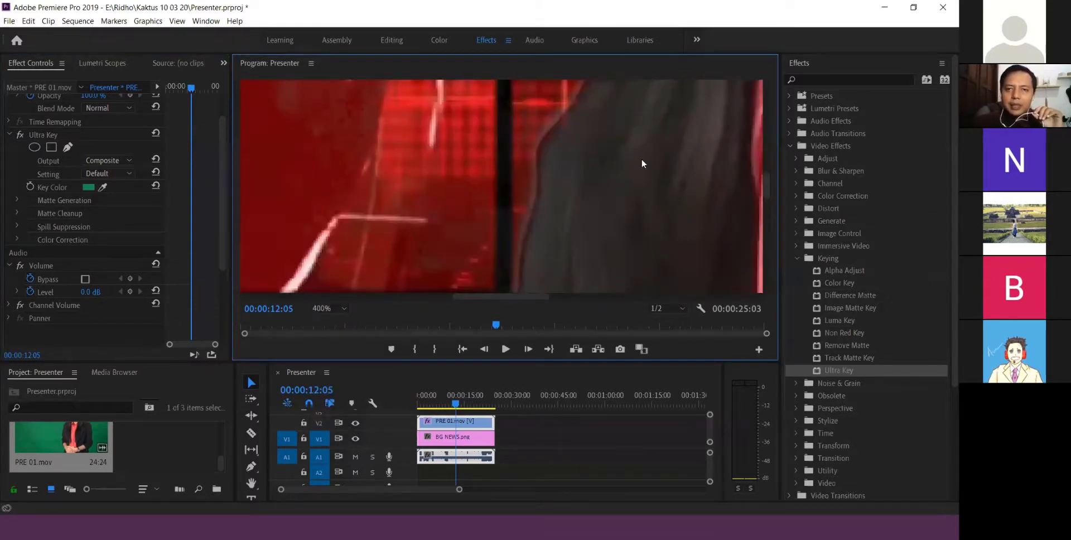
{"action": "left_click_drag", "start_coordinate": [511, 297], "coordinate": [659, 295]}
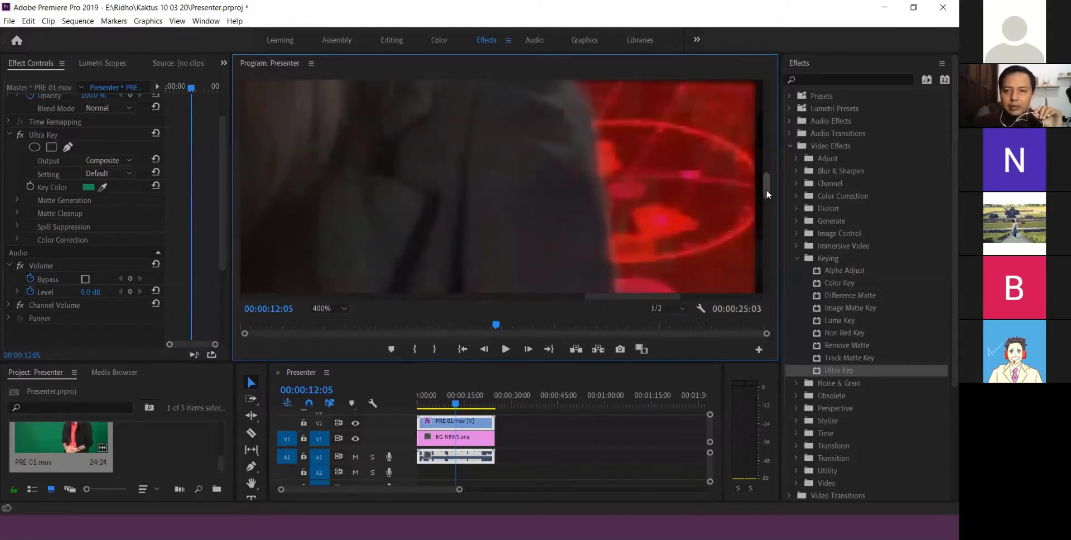
{"action": "left_click_drag", "start_coordinate": [768, 192], "coordinate": [772, 173]}
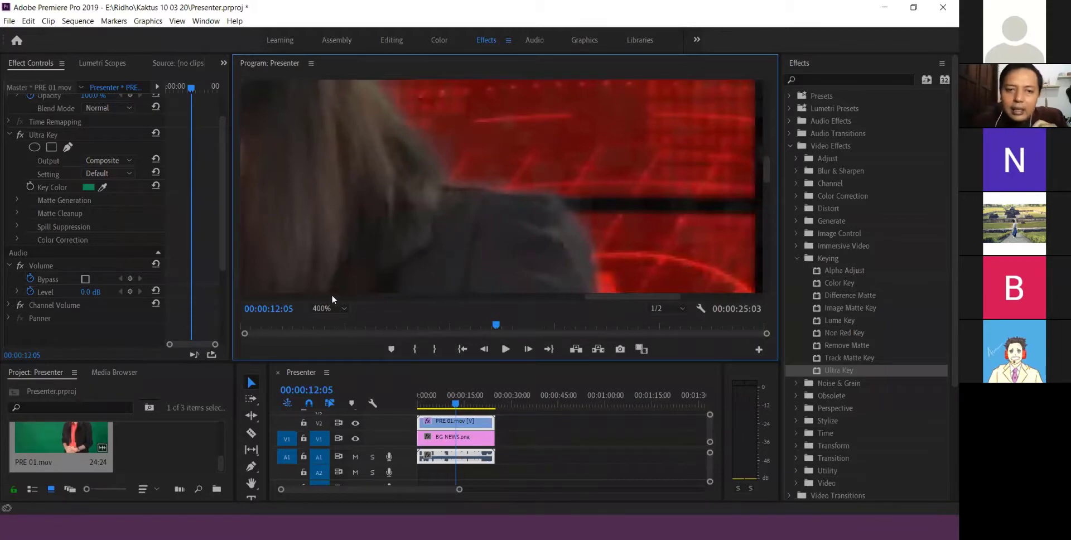
{"action": "left_click", "coordinate": [344, 309]}
{"action": "left_click", "coordinate": [342, 317]}
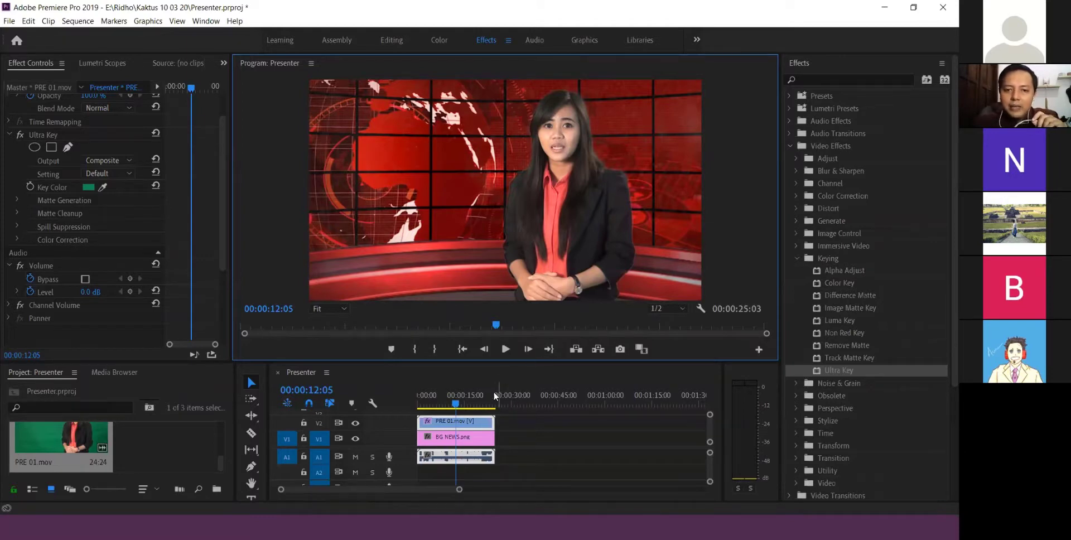
Compare the keyed hair and shoulder edge at 00:00:17:05, 00:00:11:20 and 00:00:08:15 at 400% magnification, and set the preview back to Fit.
{"action": "mouse_move", "coordinate": [455, 405]}
{"action": "left_mouse_down"}
{"action": "mouse_move", "coordinate": [486, 405]}
{"action": "mouse_move", "coordinate": [471, 406]}
{"action": "left_mouse_up"}
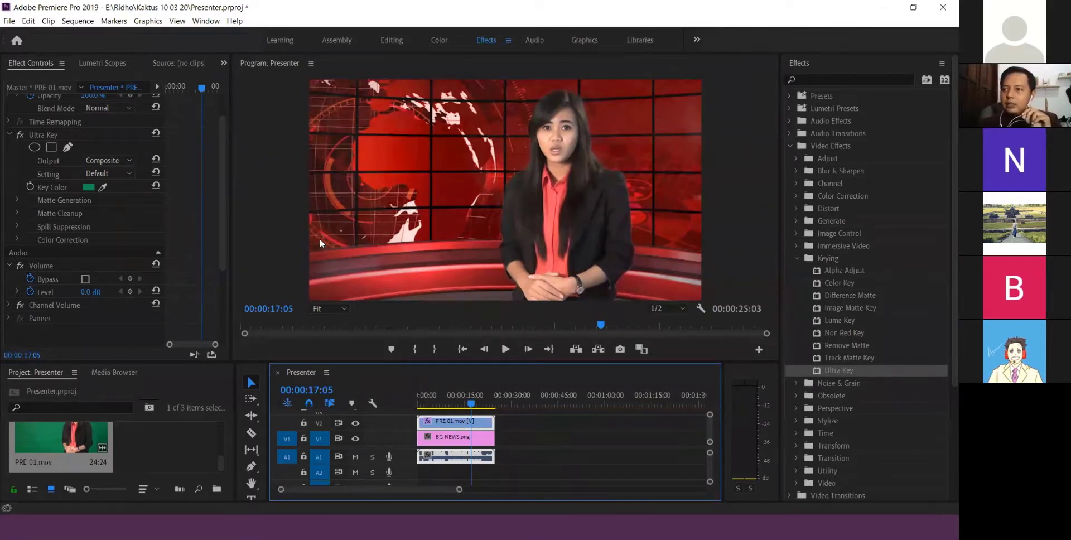
{"action": "left_click", "coordinate": [344, 306]}
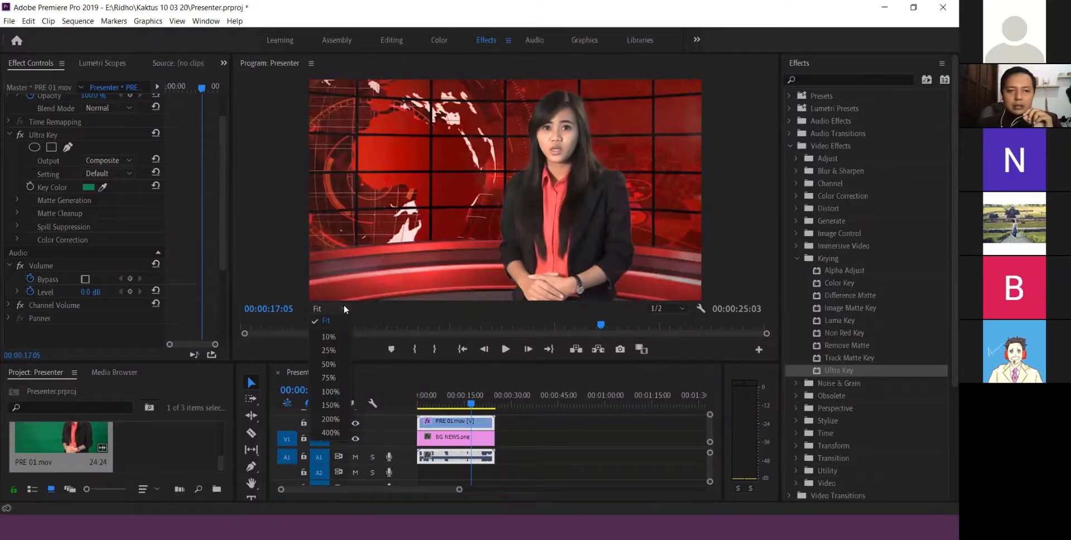
{"action": "left_click", "coordinate": [329, 434]}
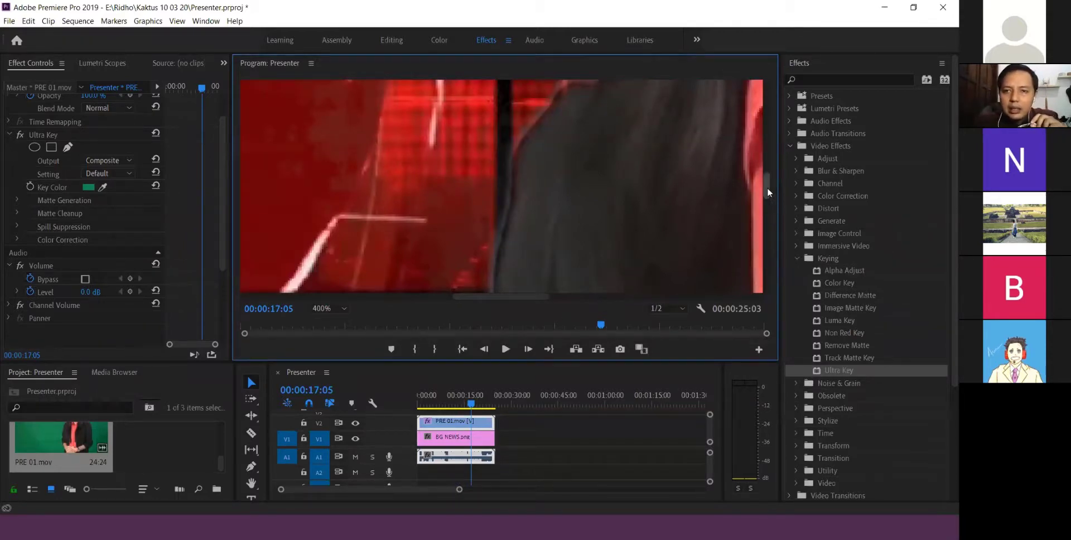
{"action": "left_click_drag", "start_coordinate": [767, 188], "coordinate": [768, 180]}
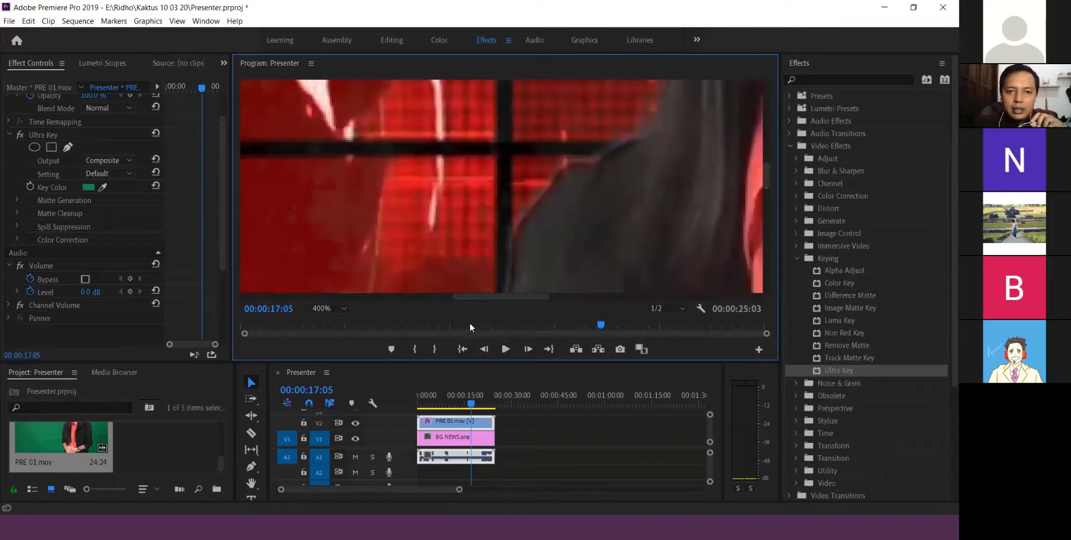
{"action": "mouse_move", "coordinate": [465, 409]}
{"action": "left_mouse_down"}
{"action": "mouse_move", "coordinate": [442, 412]}
{"action": "mouse_move", "coordinate": [455, 410]}
{"action": "left_mouse_up"}
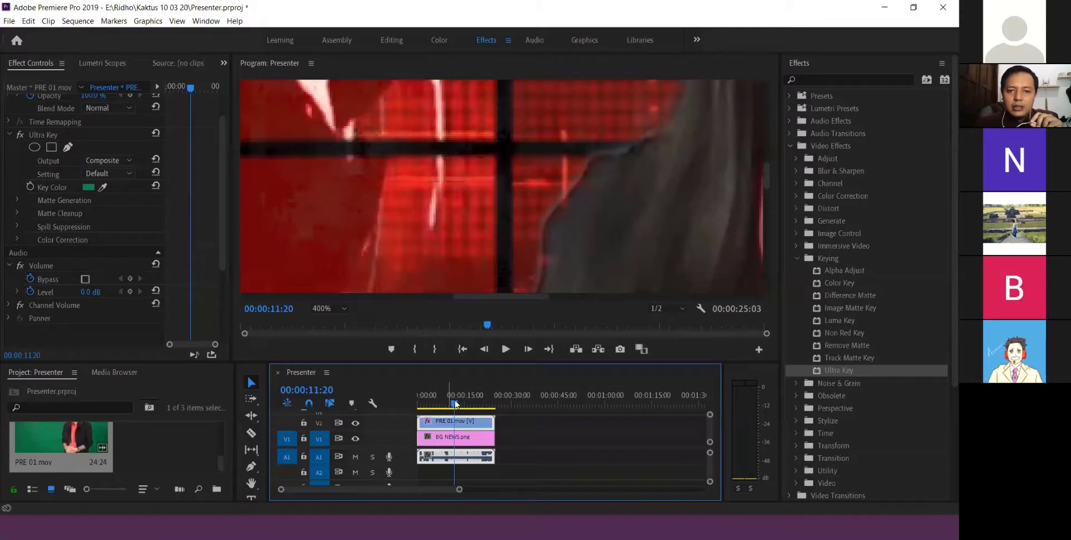
{"action": "left_click_drag", "start_coordinate": [455, 406], "coordinate": [445, 409]}
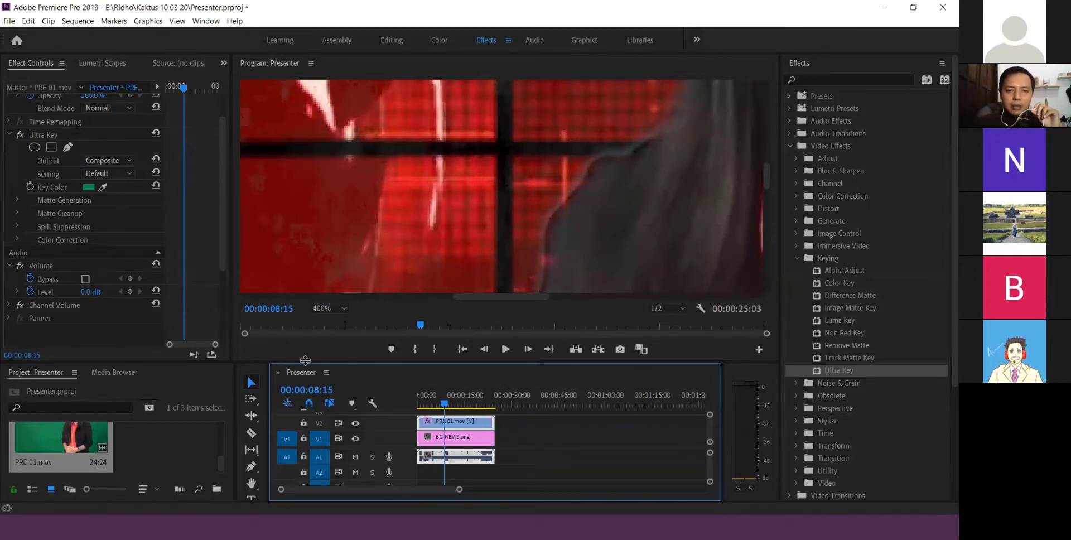
{"action": "left_click", "coordinate": [343, 307]}
{"action": "left_click", "coordinate": [334, 320]}
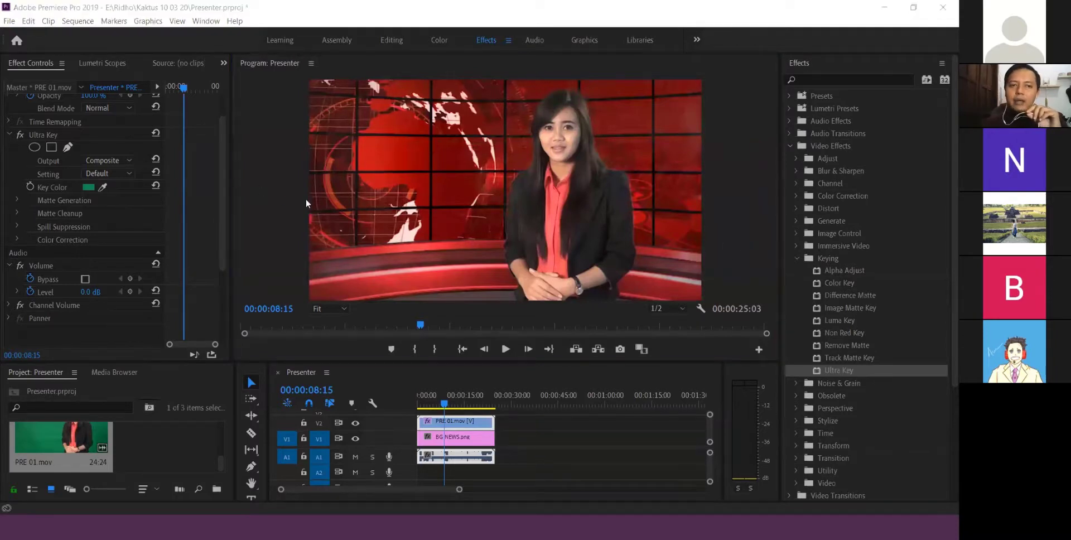
Delete the Ultra Key effect from the PRE 01.mov clip.
{"action": "scroll", "coordinate": [85, 137], "scroll_direction": "up", "scroll_amount": 3}
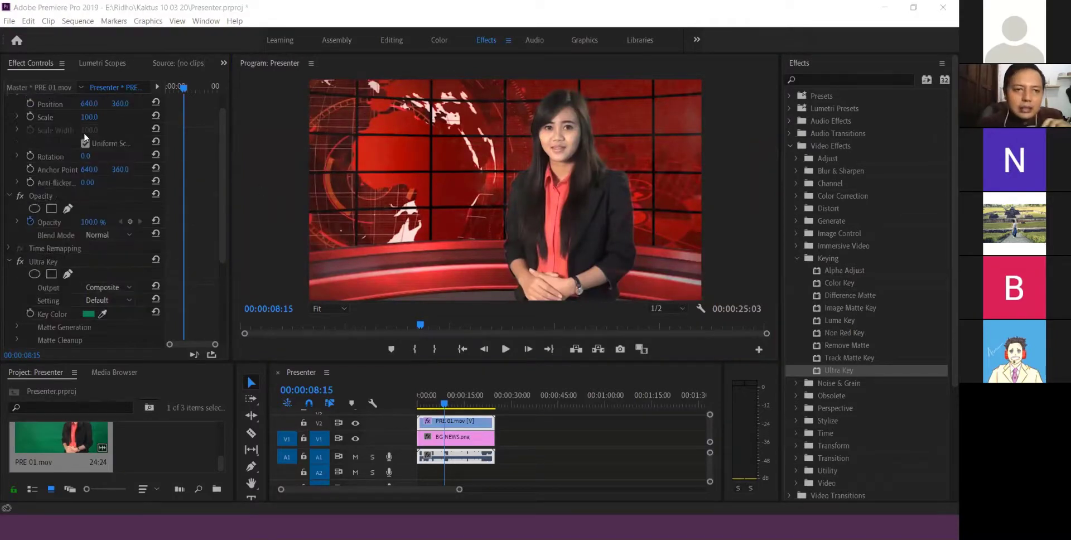
{"action": "scroll", "coordinate": [84, 195], "scroll_direction": "up", "scroll_amount": 1}
{"action": "scroll", "coordinate": [73, 265], "scroll_direction": "down", "scroll_amount": 5}
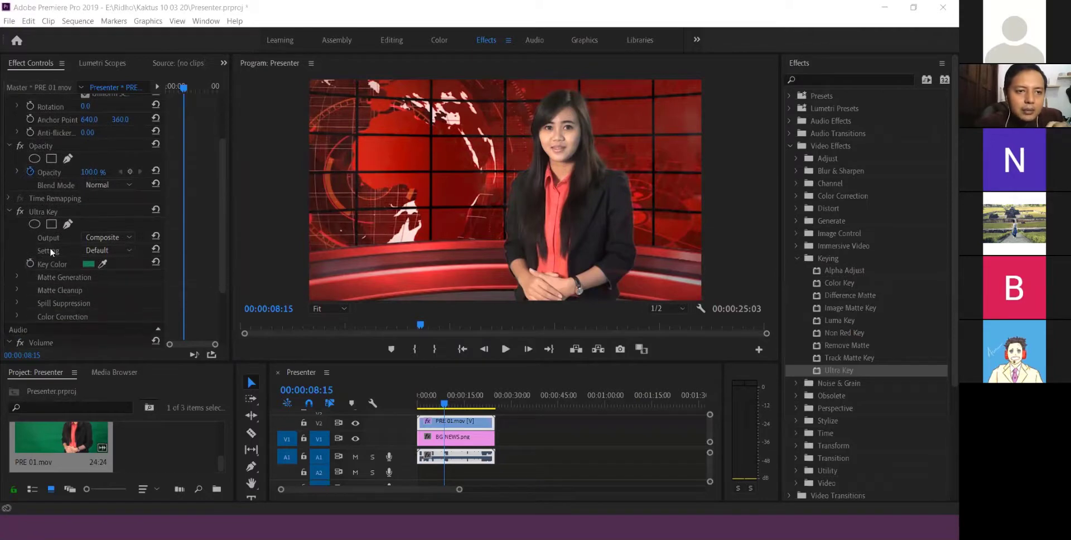
{"action": "left_click", "coordinate": [46, 208]}
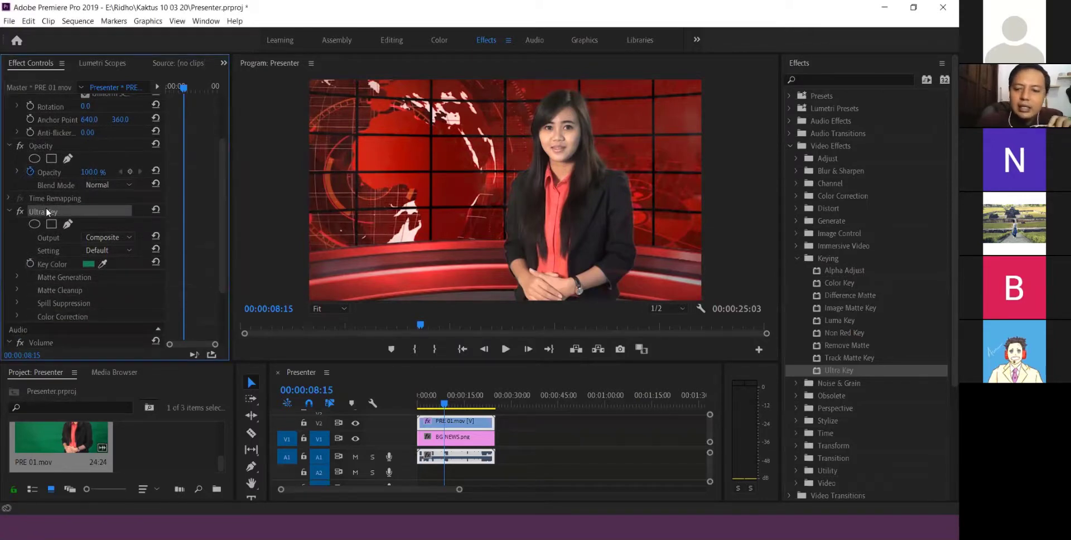
{"action": "key", "text": "Delete"}
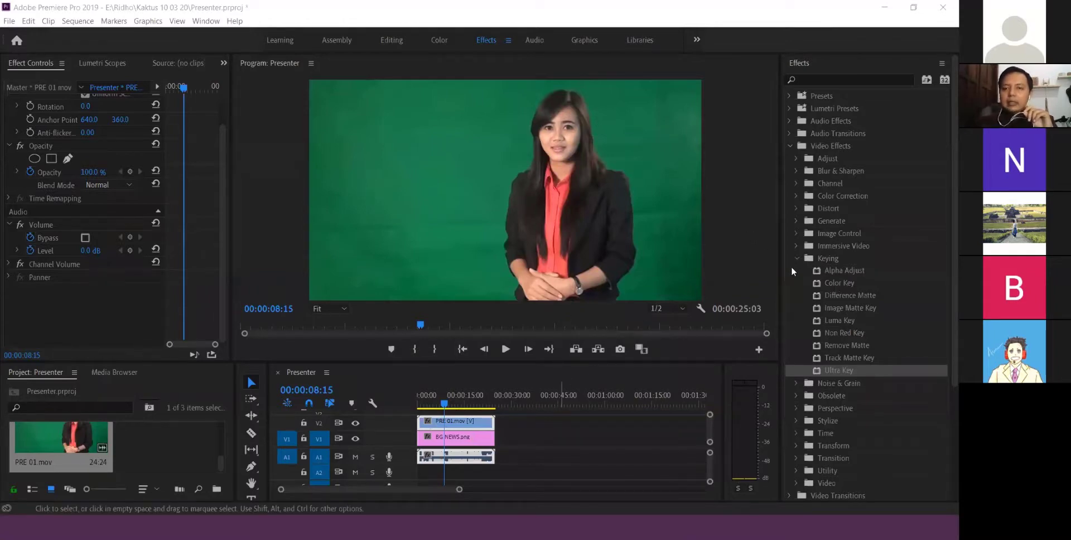
Apply a Color Key effect to PRE 01.mov, sample the green backdrop beside the presenter as key color, and set Color Tolerance to 30.
{"action": "left_click_drag", "start_coordinate": [840, 286], "coordinate": [457, 425]}
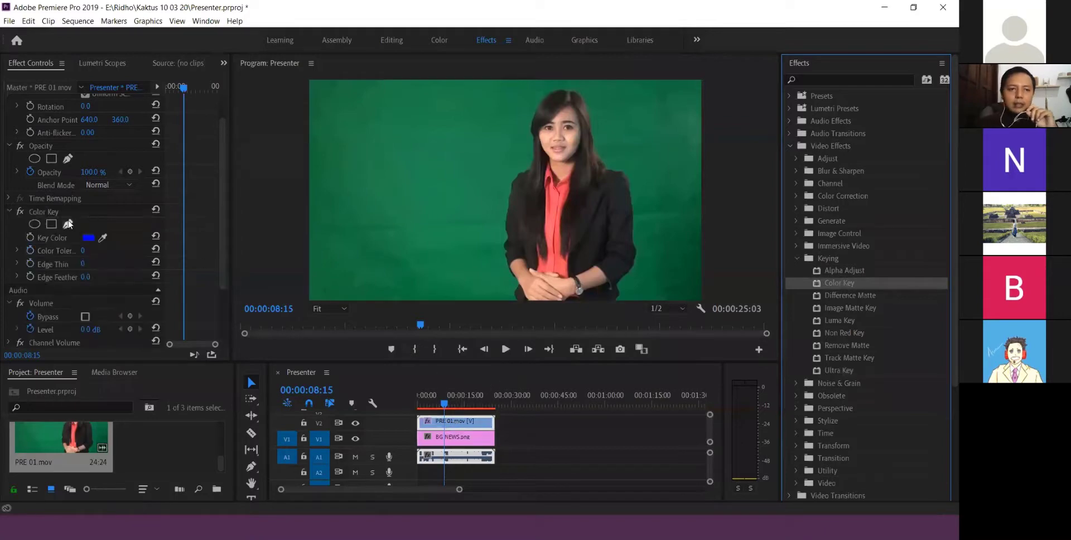
{"action": "left_click", "coordinate": [104, 238]}
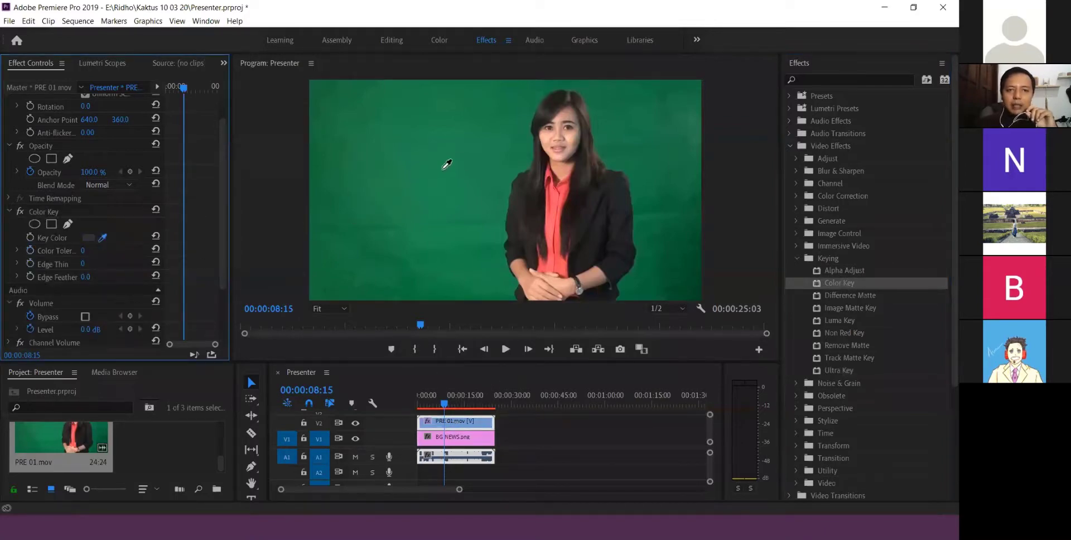
{"action": "left_click", "coordinate": [411, 179]}
{"action": "left_click", "coordinate": [84, 250]}
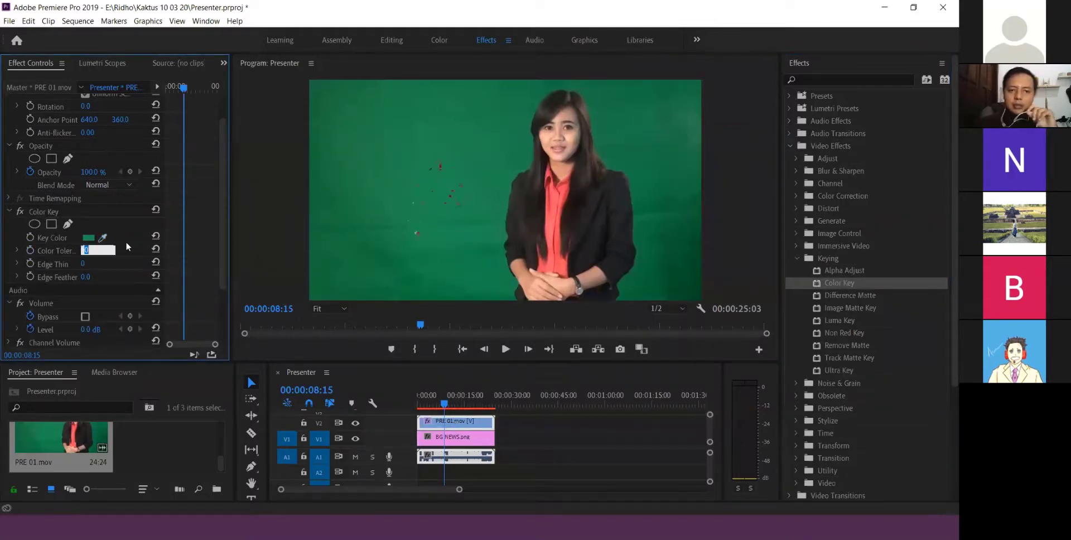
{"action": "type", "text": "30"}
{"action": "key", "text": "Return"}
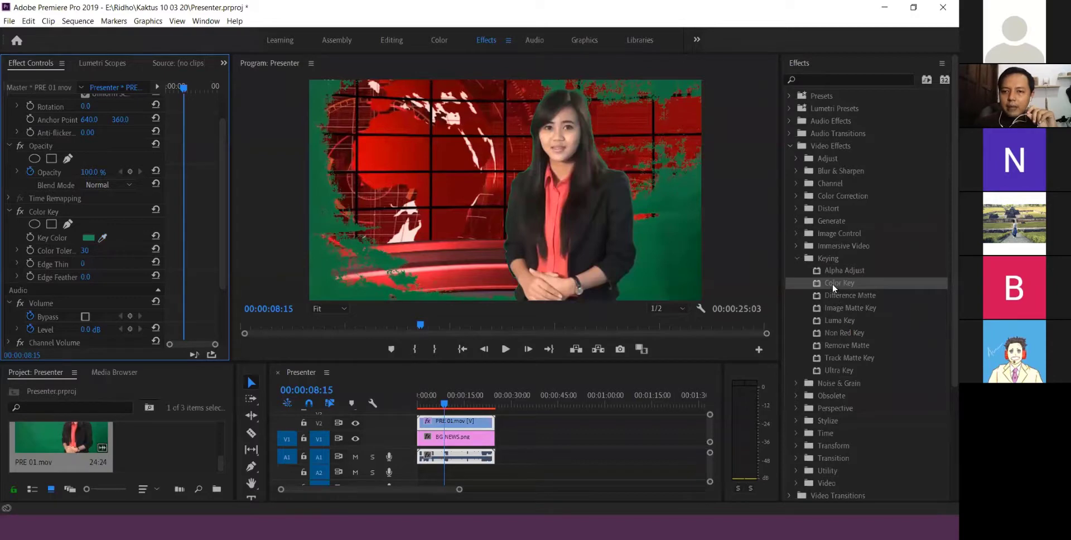
Add a second Color Key to PRE 01.mov, sampling the remaining green at the frame's left edge, with Color Tolerance 30.
{"action": "left_click_drag", "start_coordinate": [833, 284], "coordinate": [448, 426]}
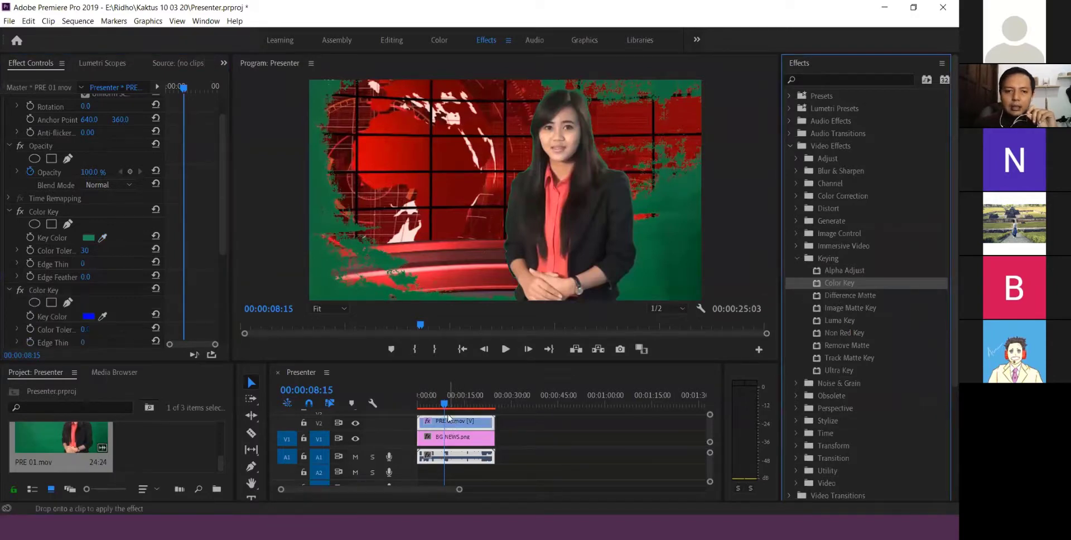
{"action": "left_click_drag", "start_coordinate": [104, 316], "coordinate": [315, 250]}
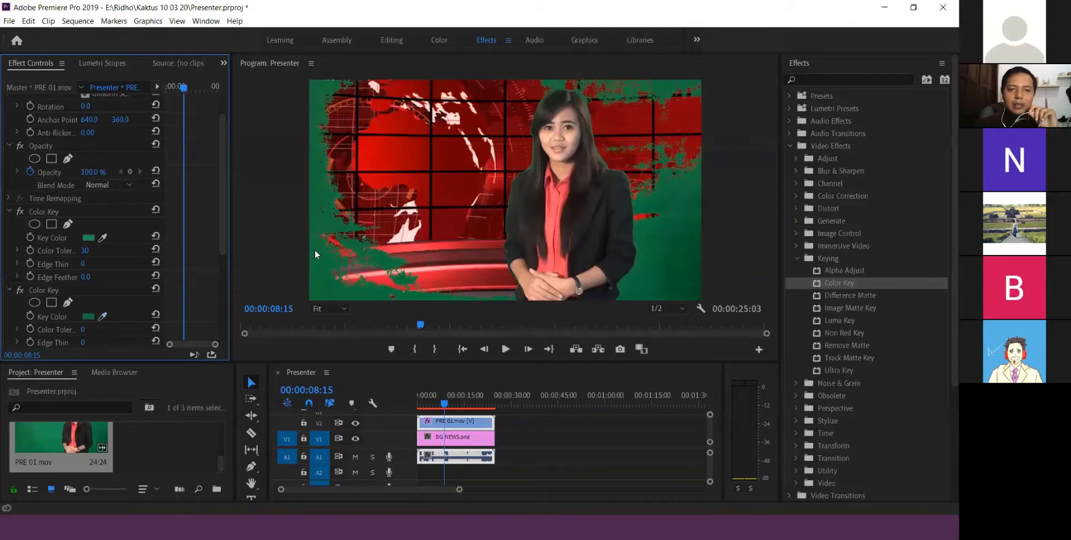
{"action": "left_click", "coordinate": [89, 331]}
{"action": "type", "text": "30"}
{"action": "key", "text": "Return"}
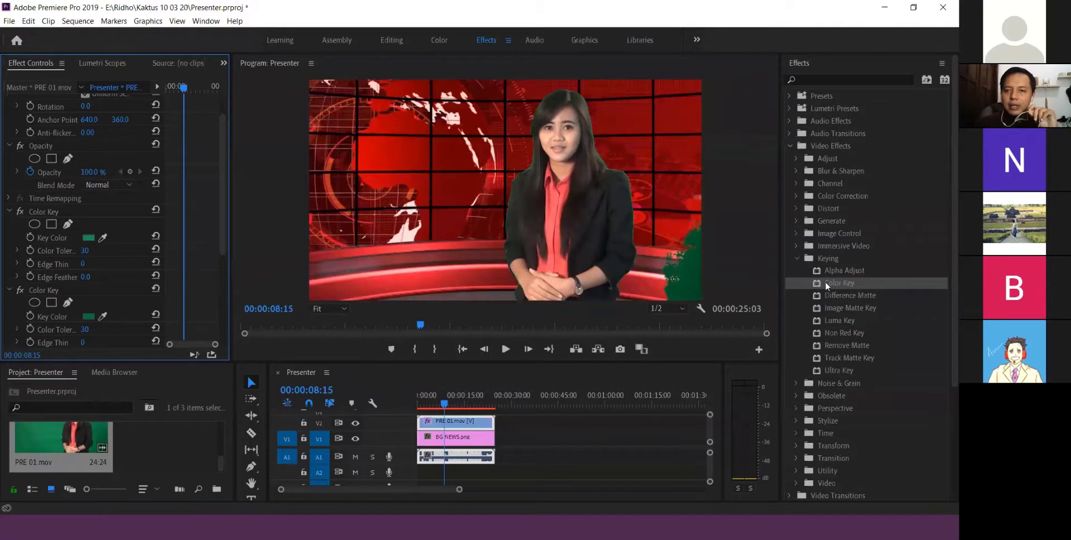
Add a third Color Key to PRE 01.mov, sampling the leftover dark green in the frame's lower-right corner, with Color Tolerance 30.
{"action": "left_click_drag", "start_coordinate": [833, 282], "coordinate": [458, 422]}
{"action": "scroll", "coordinate": [76, 300], "scroll_direction": "down", "scroll_amount": 1}
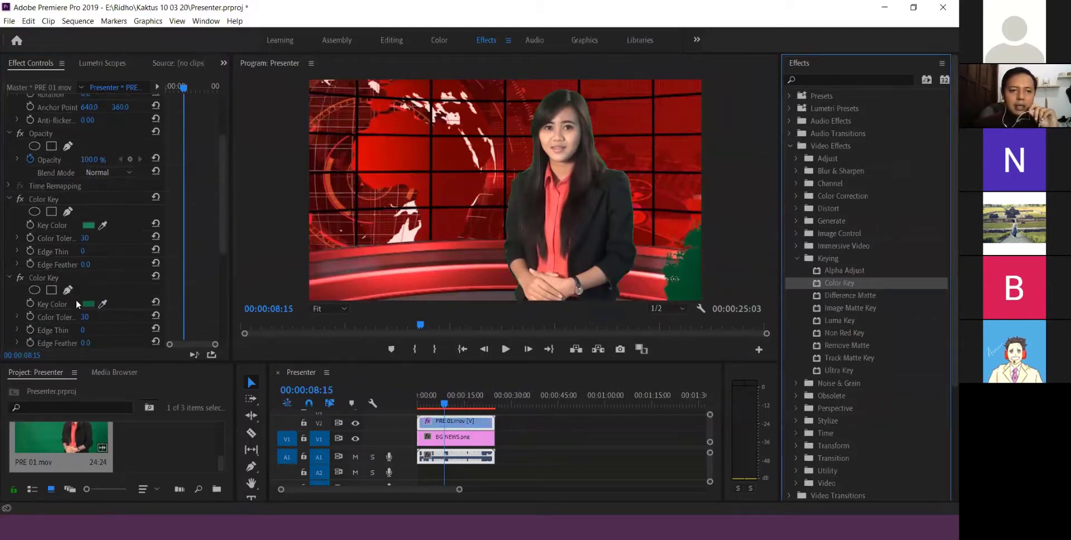
{"action": "scroll", "coordinate": [102, 300], "scroll_direction": "down", "scroll_amount": 3}
{"action": "left_click", "coordinate": [103, 307]}
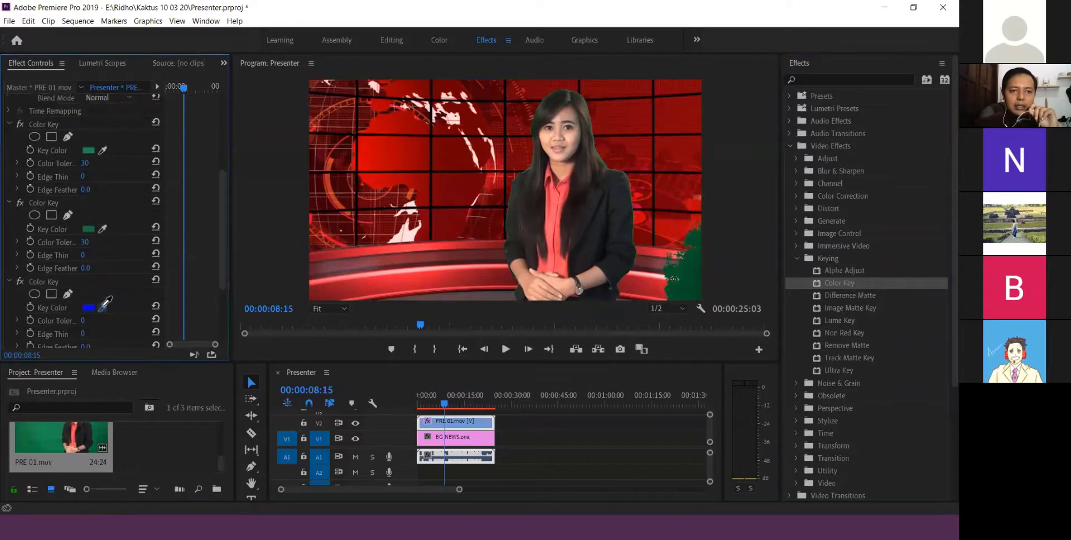
{"action": "left_click", "coordinate": [696, 281]}
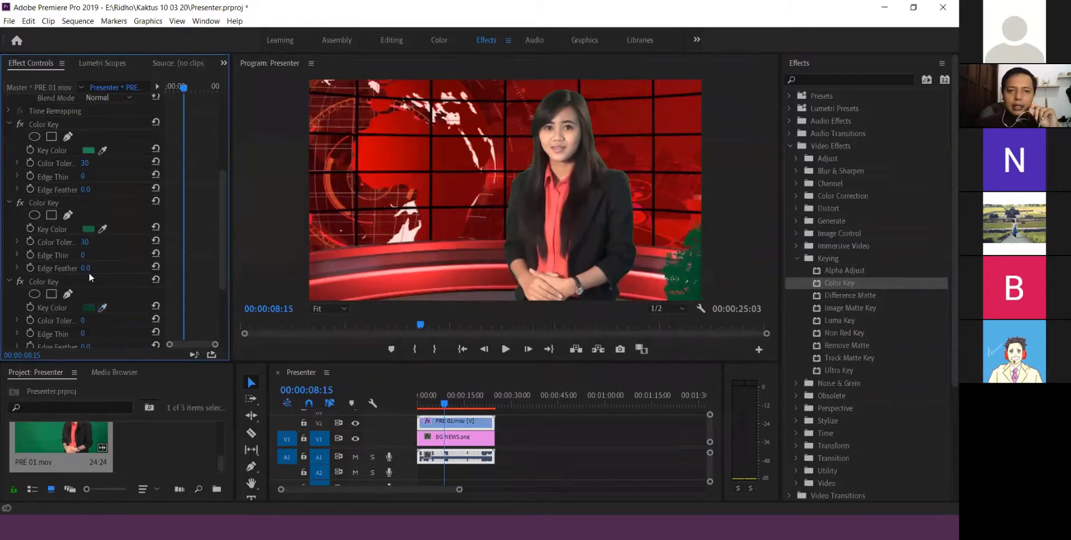
{"action": "left_click", "coordinate": [82, 321]}
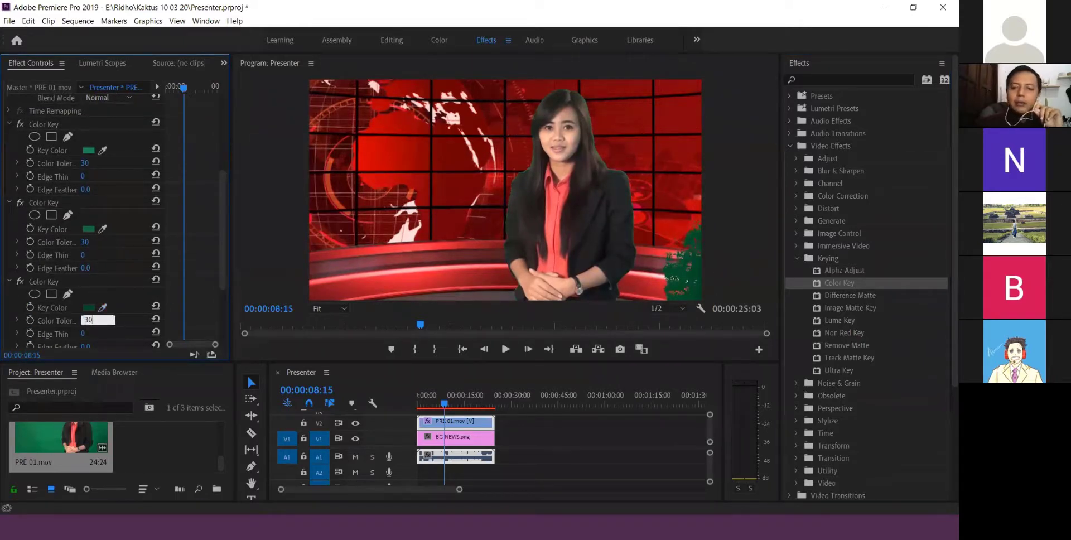
{"action": "left_click", "coordinate": [192, 331]}
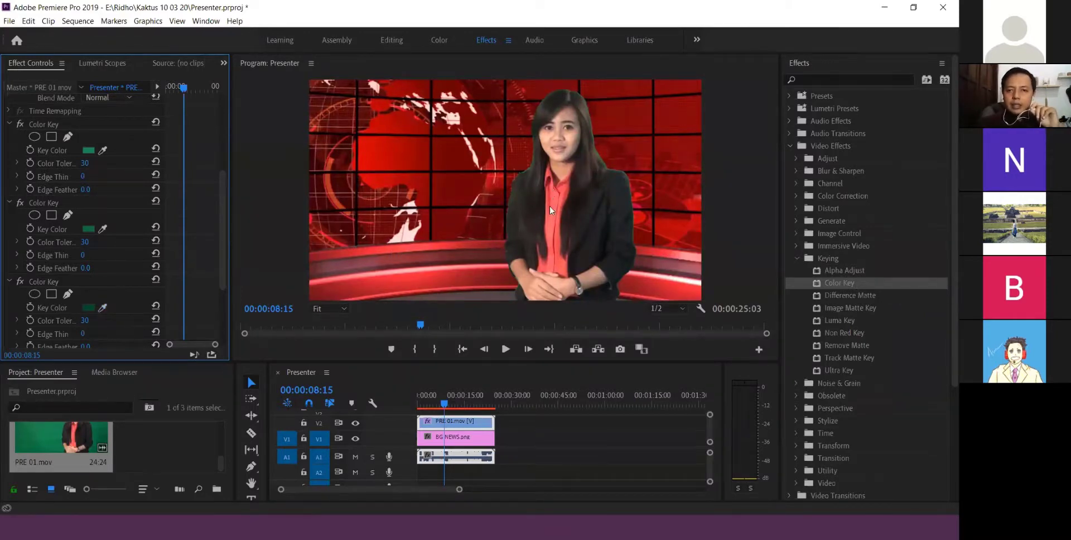
Examine the edges of the presenter's jacket and hair for green fringing at 400% preview magnification.
{"action": "left_click", "coordinate": [341, 308]}
{"action": "left_click", "coordinate": [328, 433]}
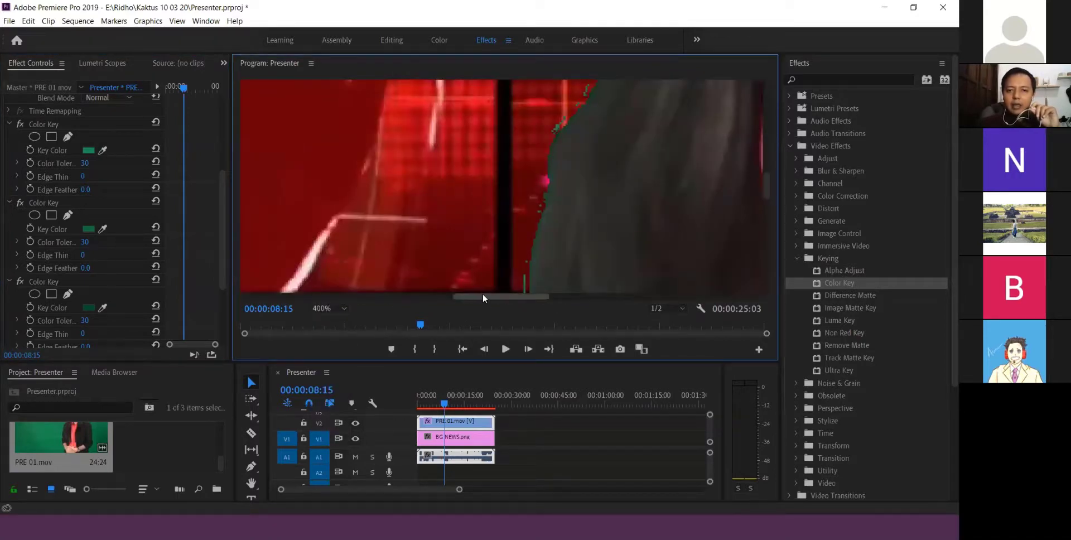
{"action": "left_click_drag", "start_coordinate": [483, 294], "coordinate": [662, 296]}
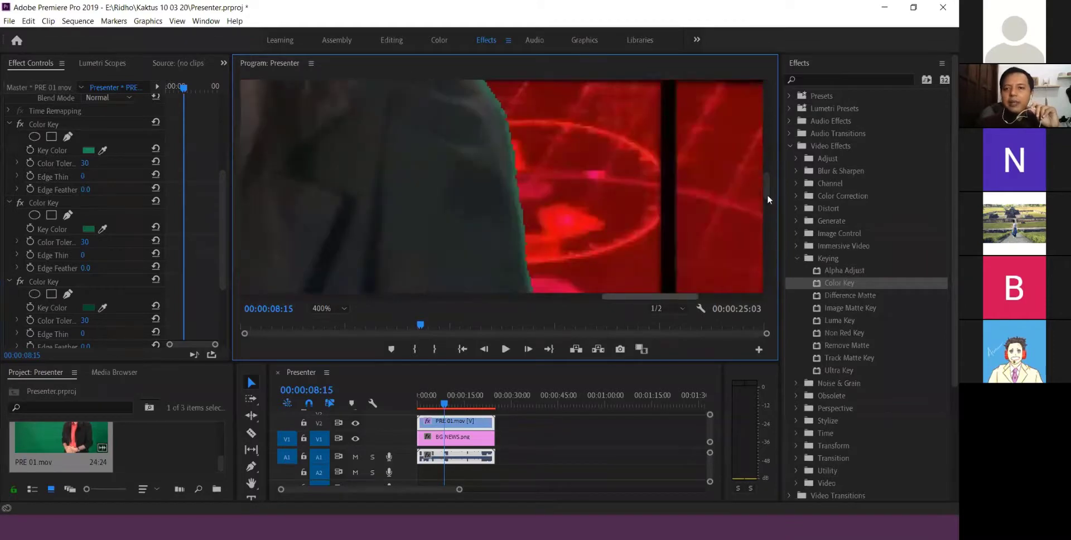
{"action": "left_click_drag", "start_coordinate": [767, 193], "coordinate": [763, 153]}
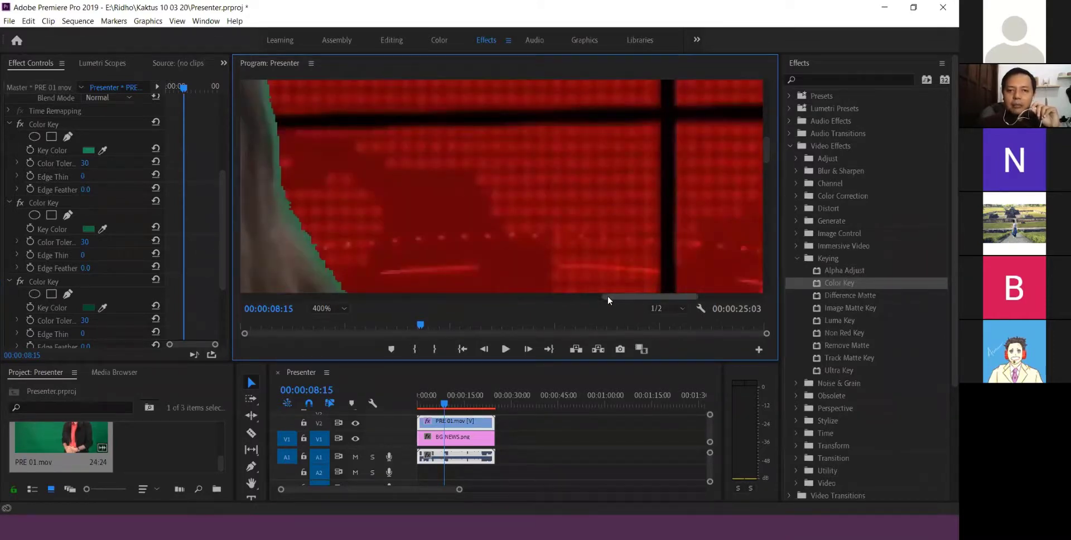
{"action": "left_click_drag", "start_coordinate": [608, 296], "coordinate": [580, 300]}
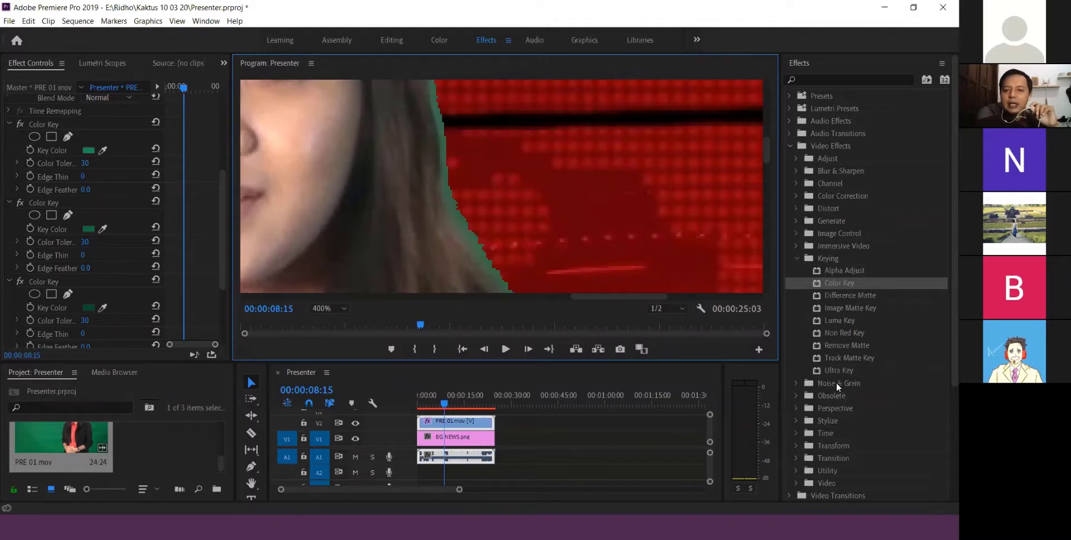
Apply the Ultra Key effect to PRE 01.mov on top of the Color Keys and sample the green fringe along the hair as its key color.
{"action": "left_click_drag", "start_coordinate": [835, 370], "coordinate": [480, 419]}
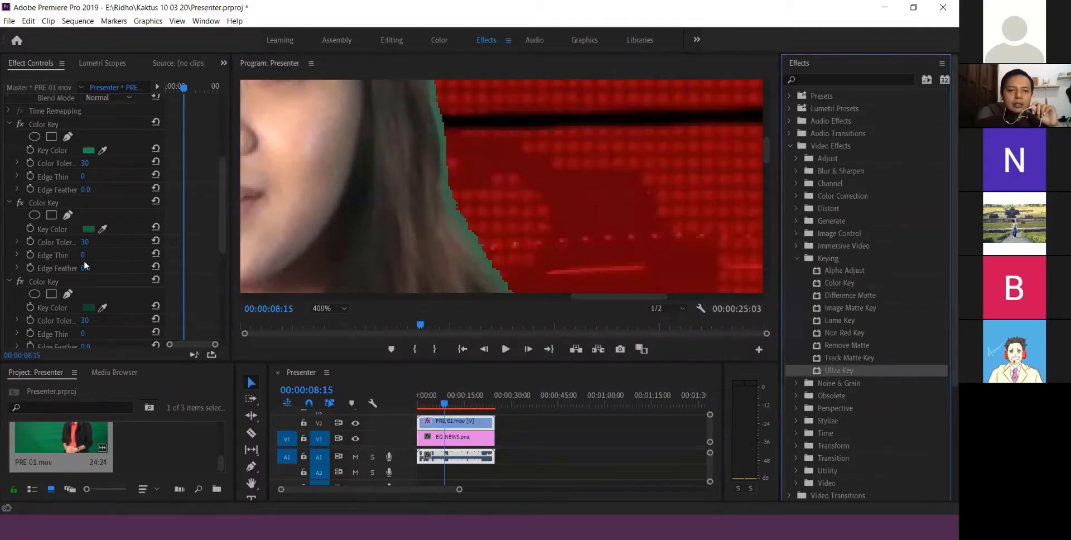
{"action": "scroll", "coordinate": [84, 260], "scroll_direction": "down", "scroll_amount": 5}
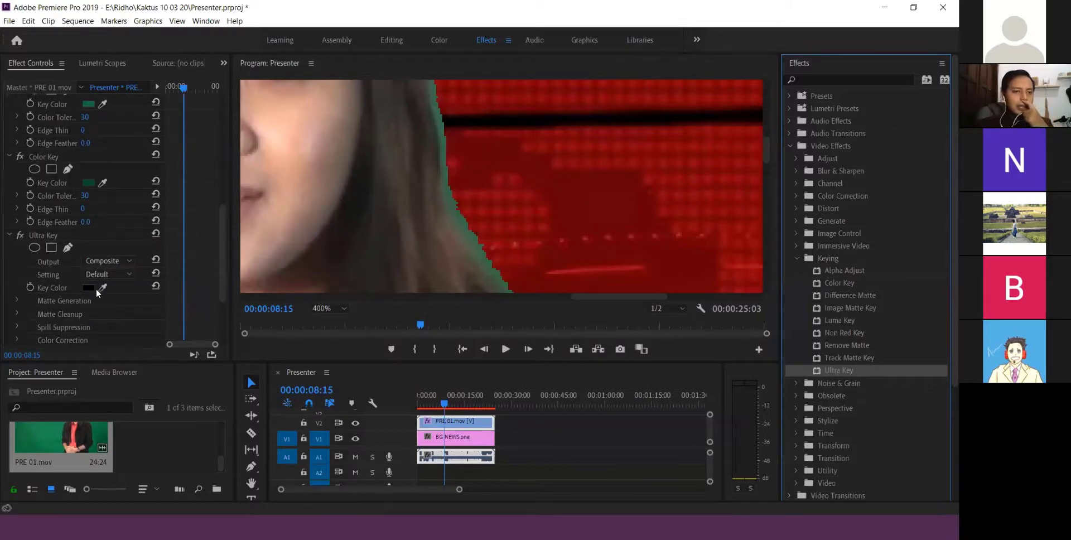
{"action": "left_click", "coordinate": [103, 288]}
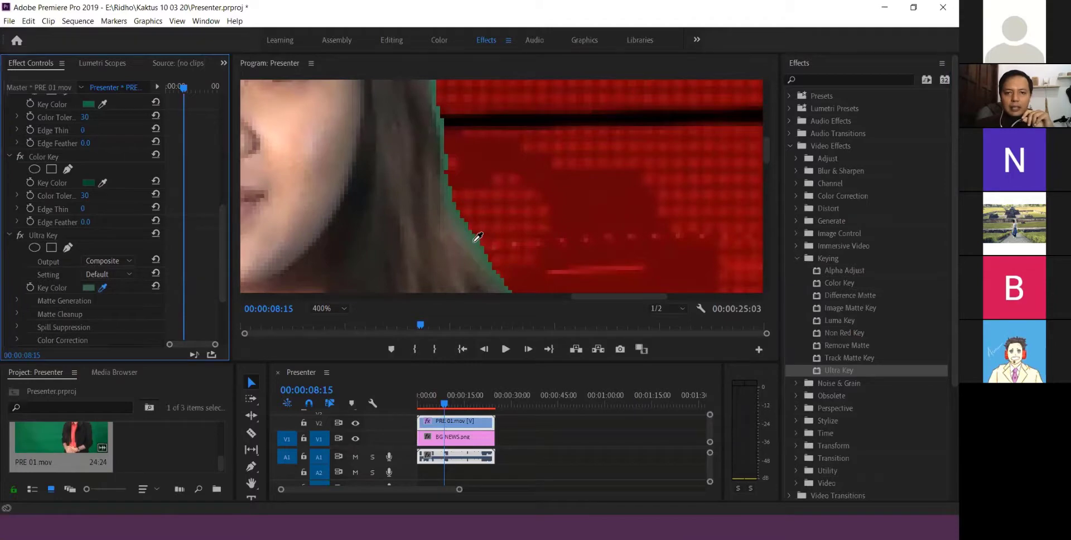
{"action": "left_click", "coordinate": [474, 242]}
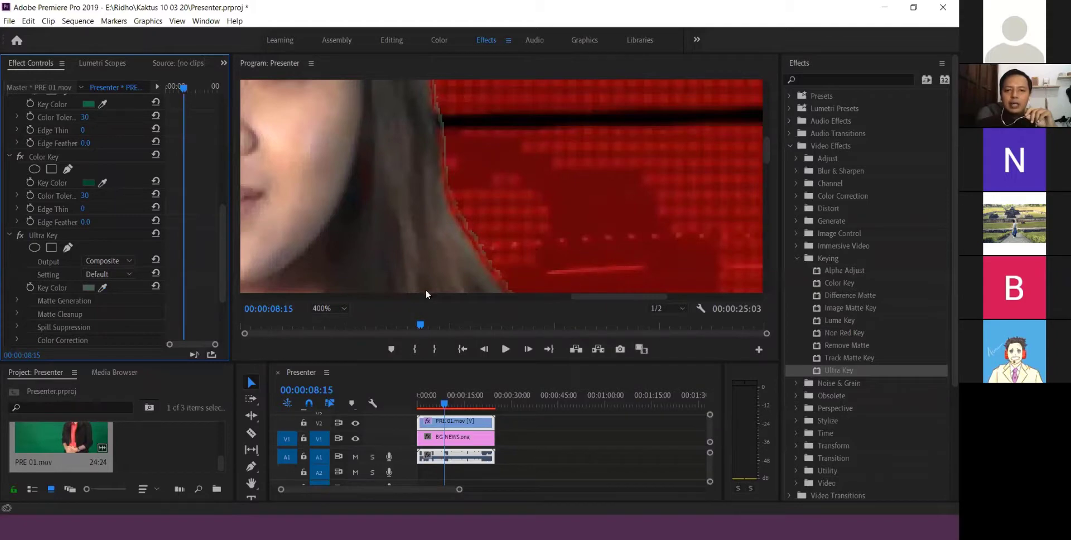
Return the preview to Fit and scrub forward to 00:00:14:02 to check the combined key on the whole frame.
{"action": "left_click", "coordinate": [343, 308]}
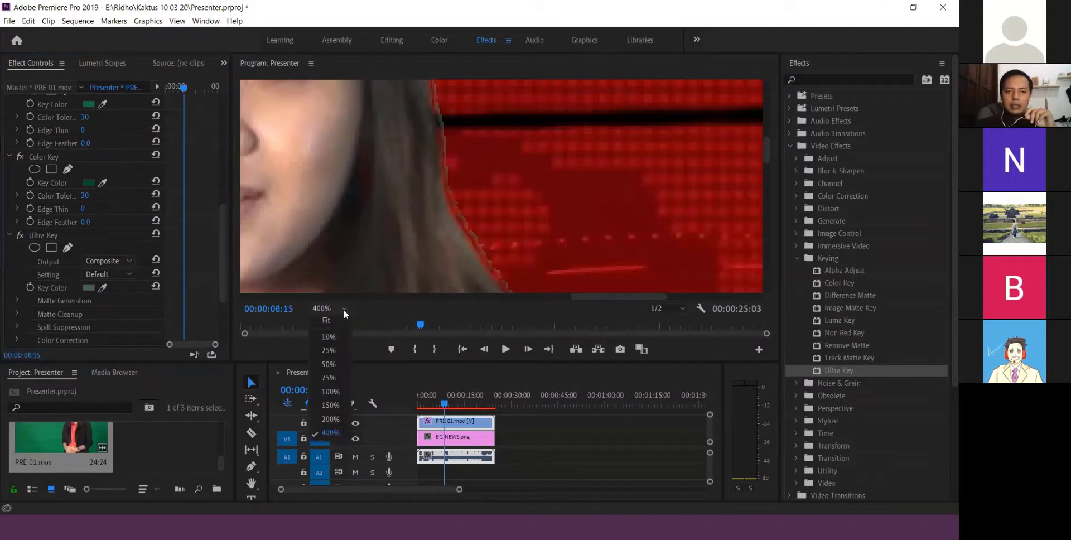
{"action": "left_click", "coordinate": [337, 319]}
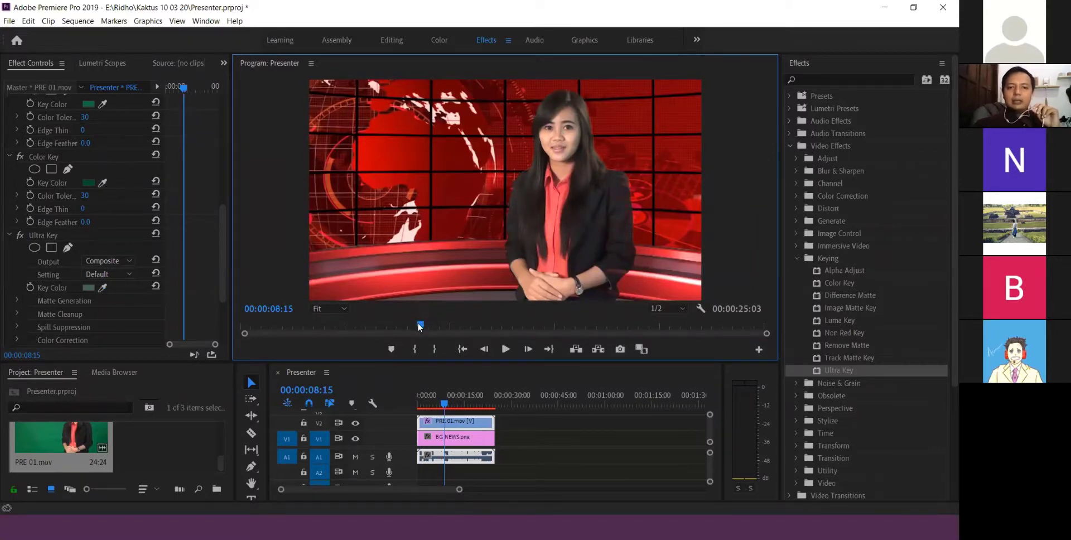
{"action": "left_click_drag", "start_coordinate": [420, 327], "coordinate": [513, 326]}
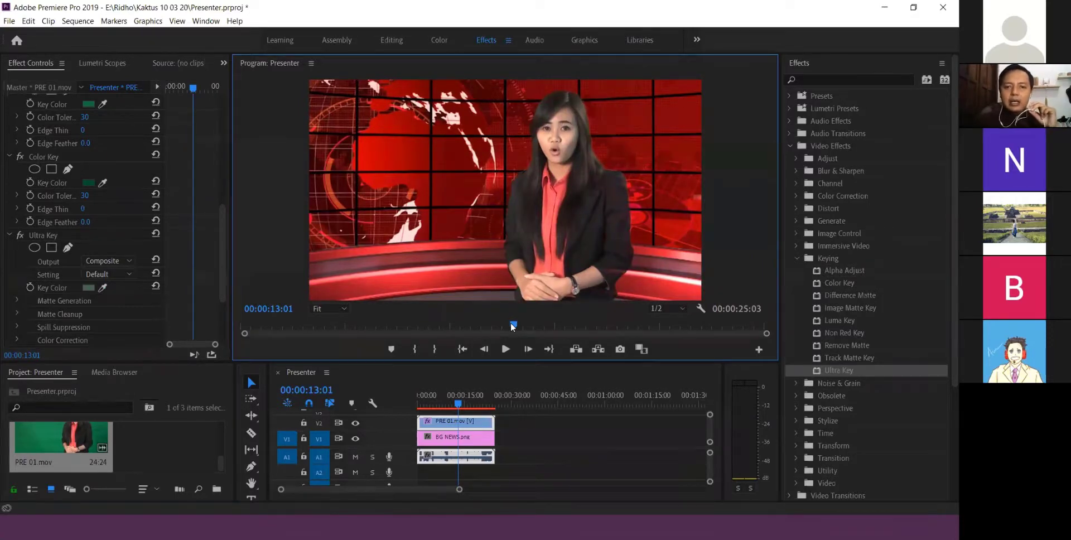
{"action": "left_click_drag", "start_coordinate": [512, 325], "coordinate": [536, 327]}
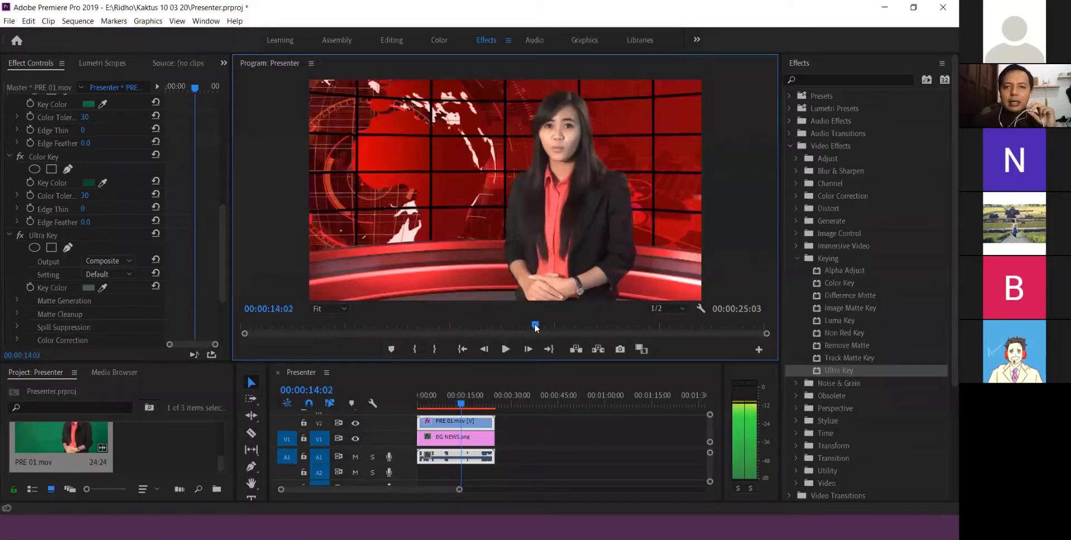